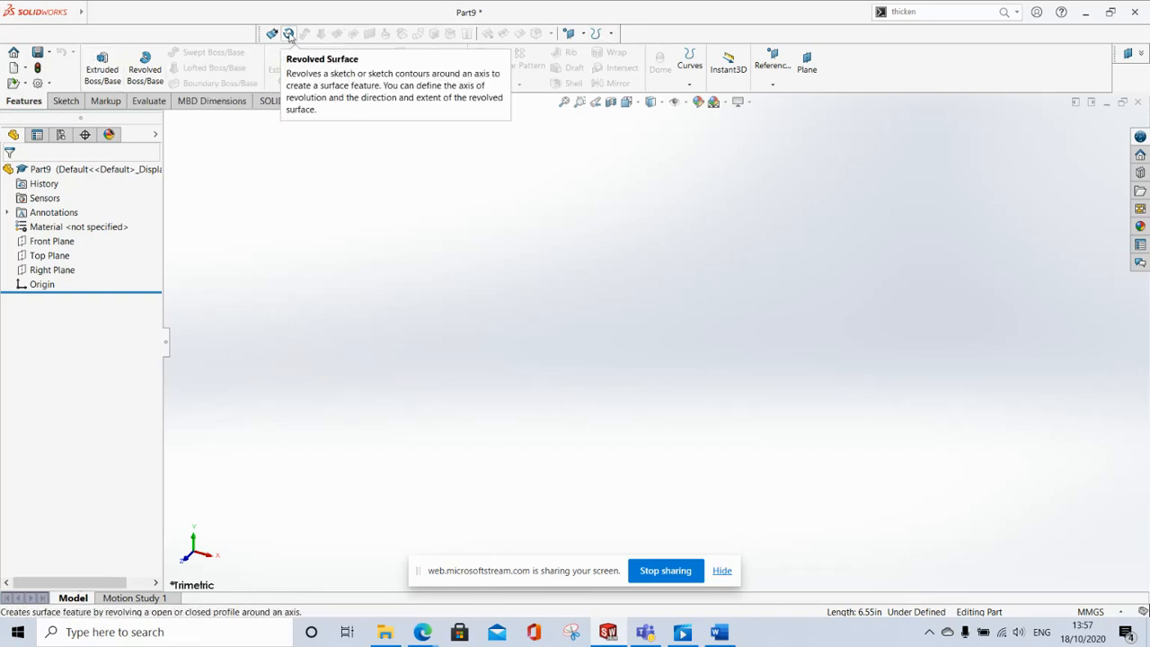
pyautogui.rightClick(656, 34)
pyautogui.moveTo(716, 88)
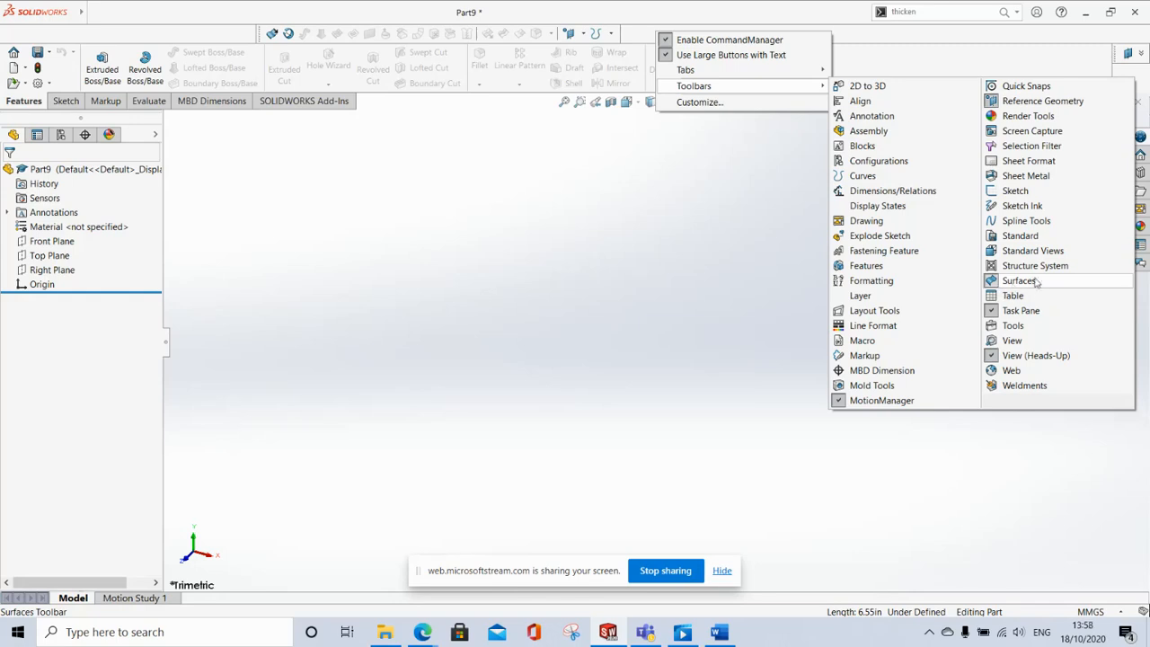
pyautogui.click(627, 305)
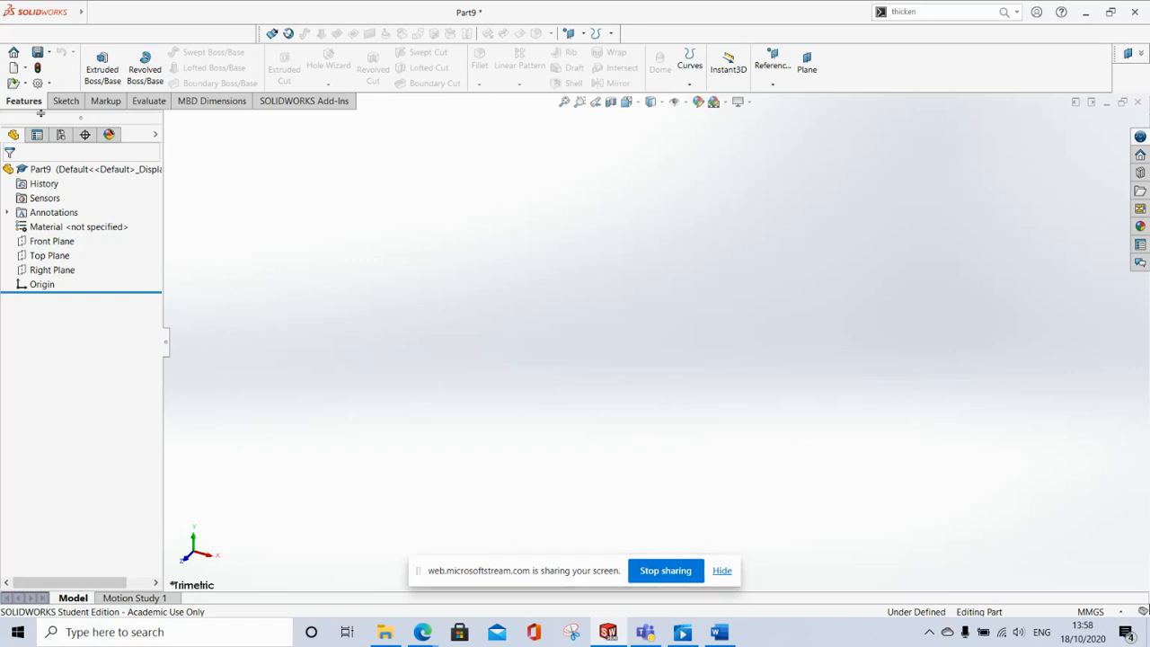
# - Sketch a center rectangle about 241 by 110 mm on the Front Plane, centred on the origin
pyautogui.click(52, 241)
pyautogui.click(66, 101)
pyautogui.click(95, 63)
pyautogui.click(190, 67)
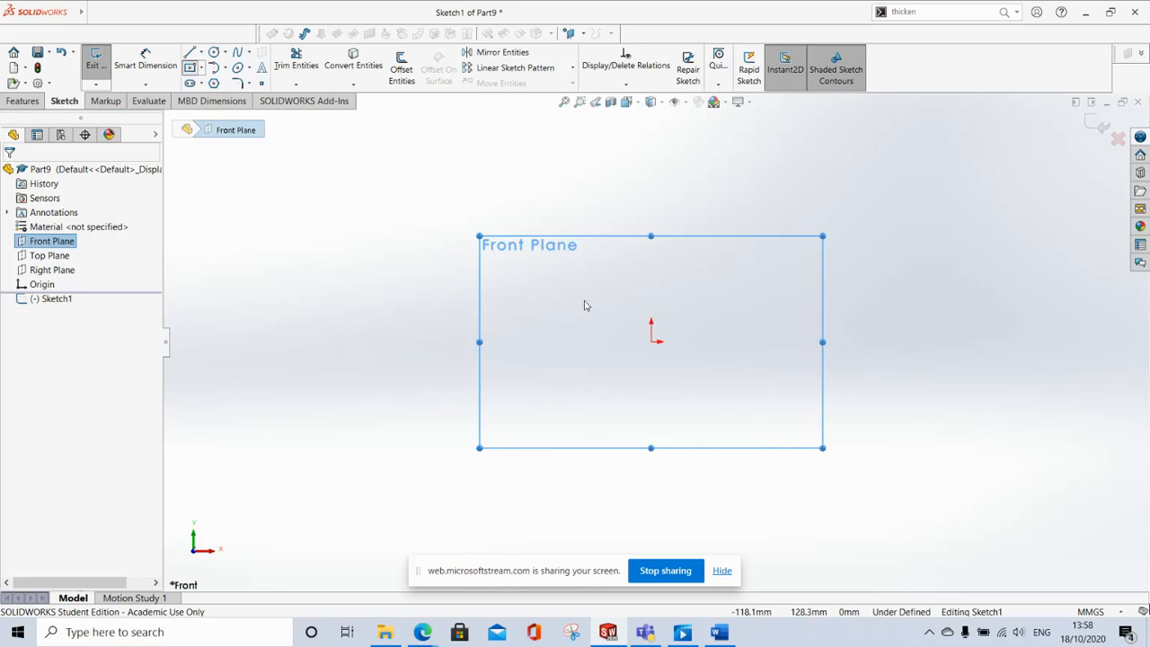
pyautogui.click(652, 340)
pyautogui.click(419, 448)
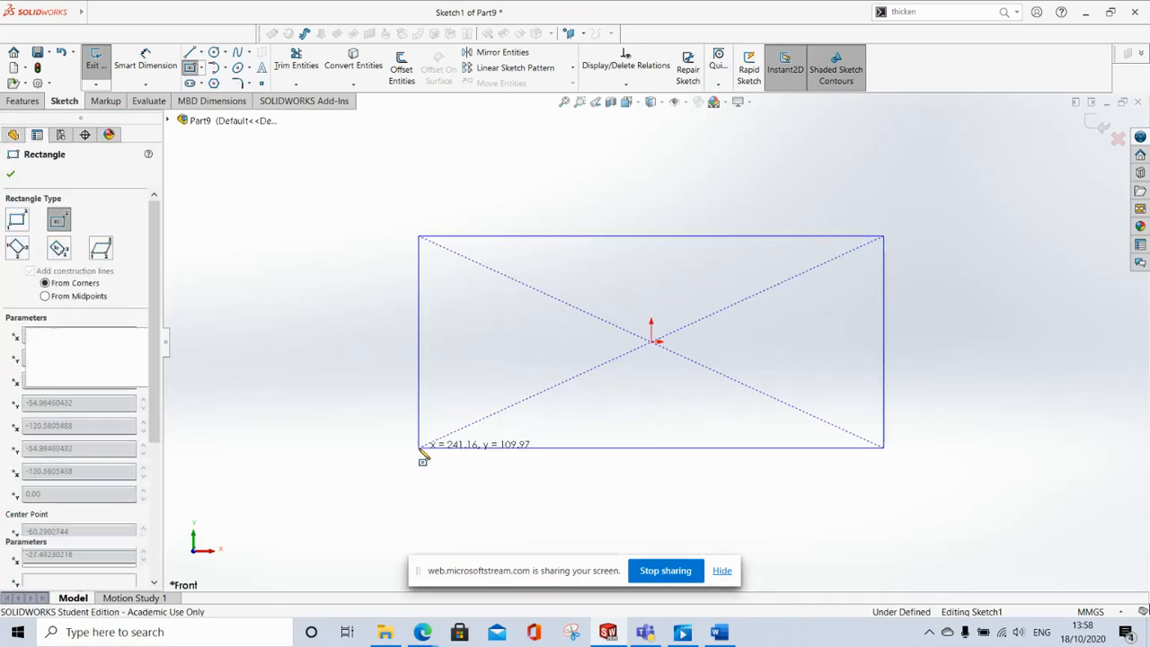
pyautogui.click(11, 174)
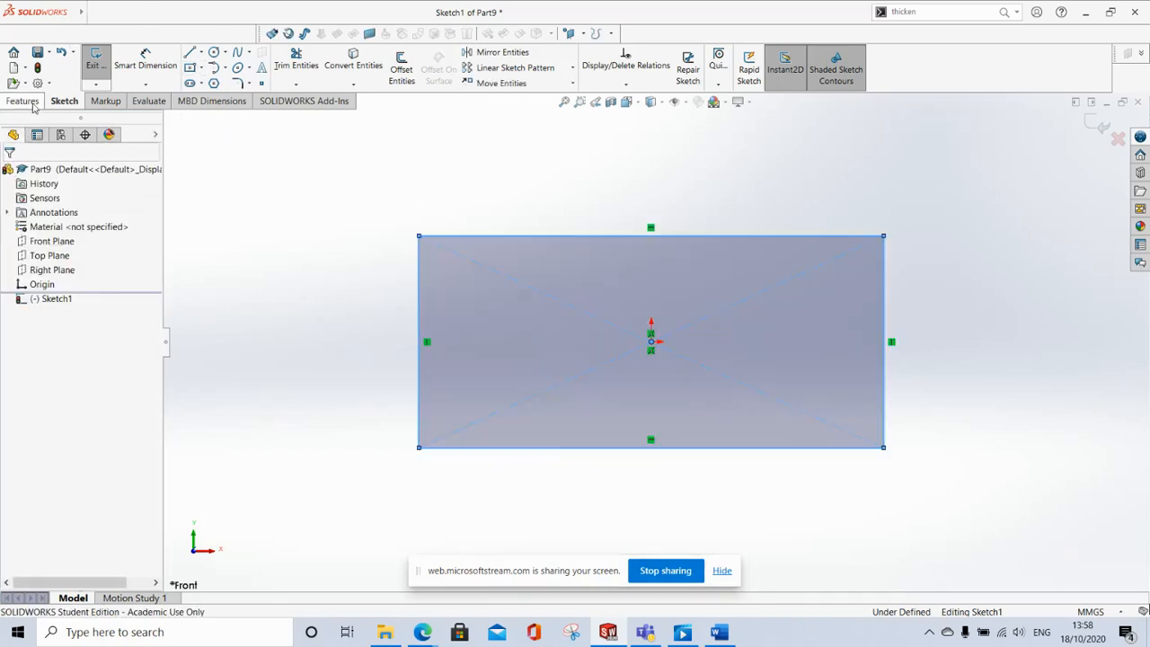
# - Extrude the rectangle into a solid block with a blind depth of 20 mm
pyautogui.click(23, 101)
pyautogui.click(104, 64)
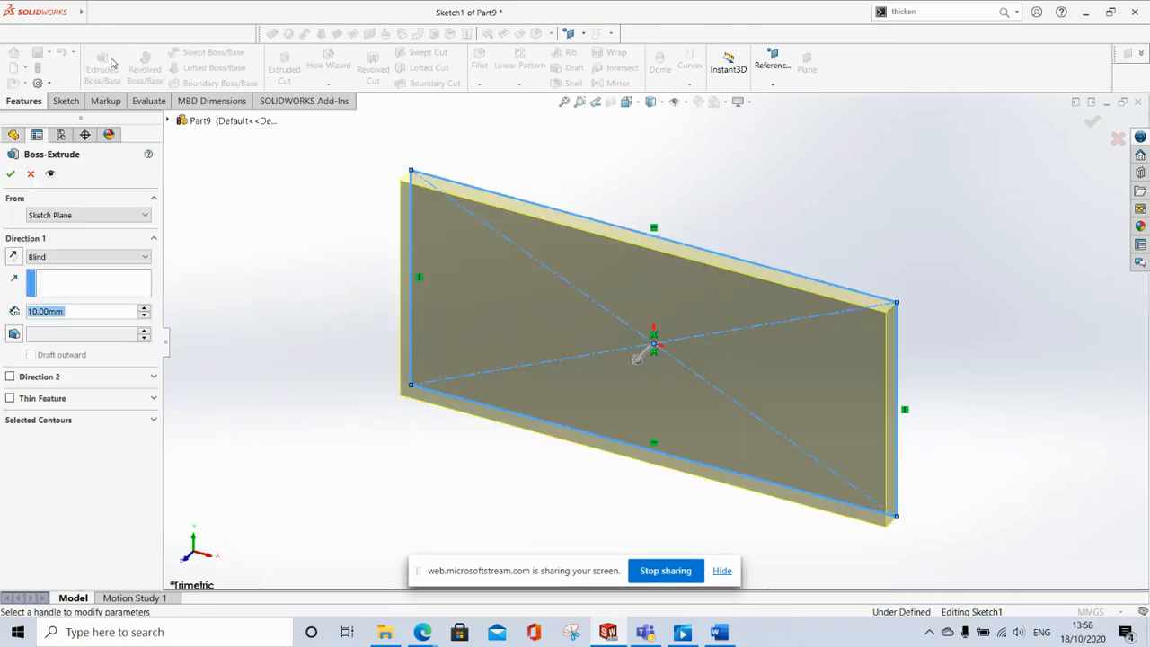
pyautogui.write('20')
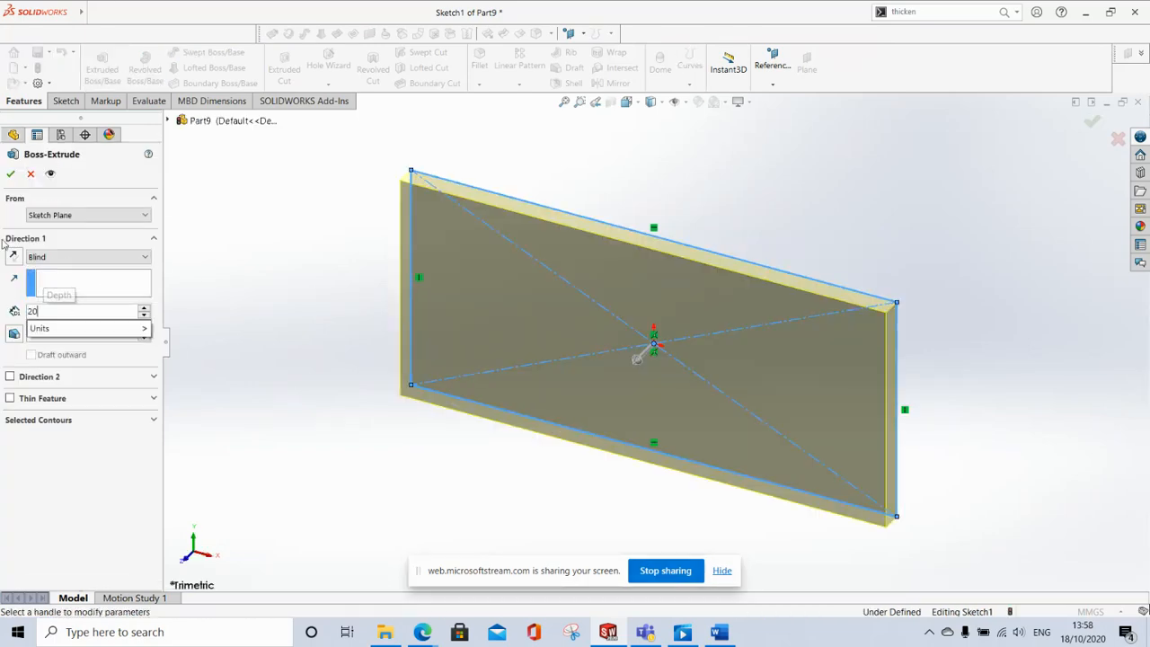
pyautogui.press('Return')
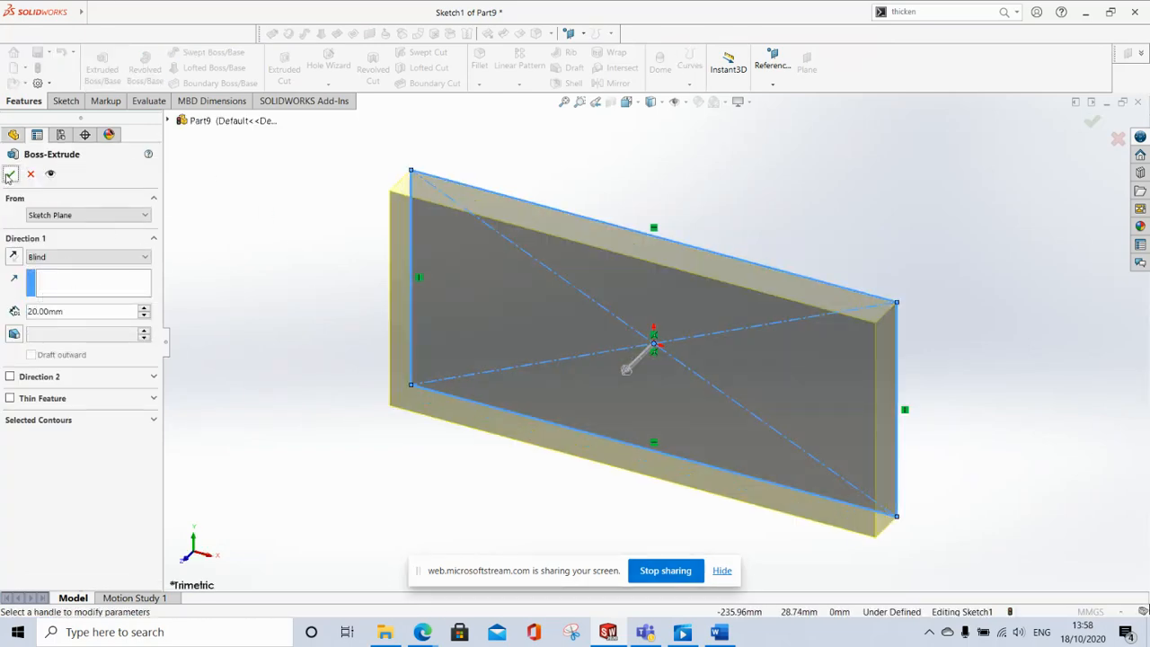
pyautogui.click(10, 175)
# - Cut the block with a temporary section view on the Top Plane to examine its interior, and turn the section off again
pyautogui.hotkey('ctrl', '1')
pyautogui.moveTo(586, 264); pyautogui.dragTo(583, 390, button='middle')
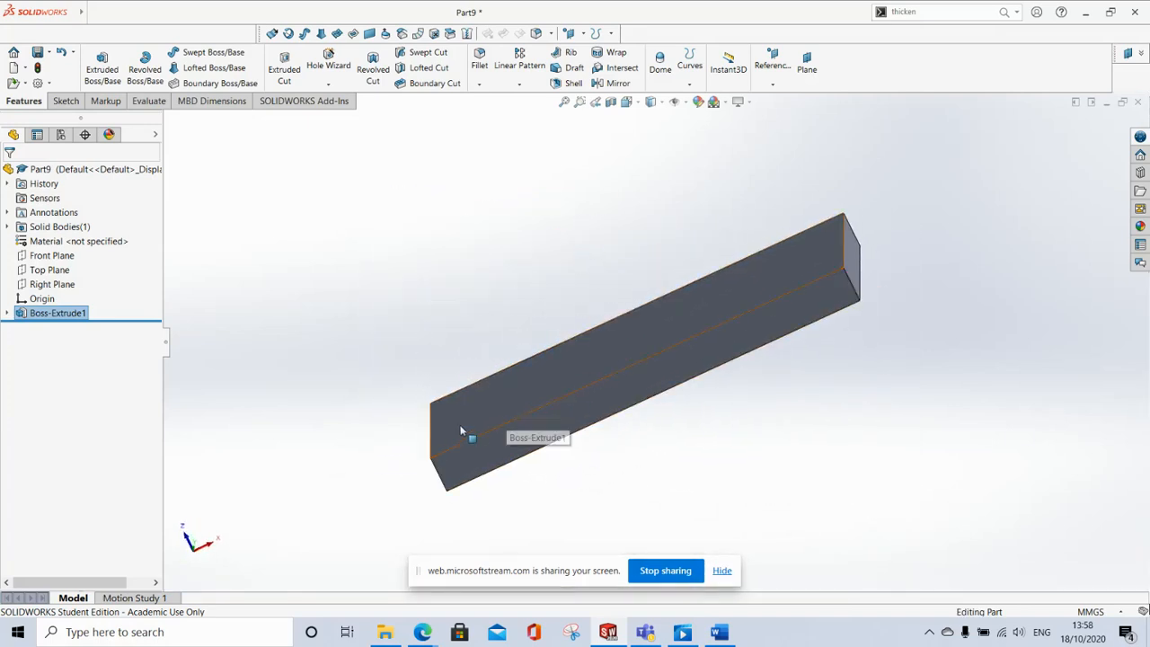
pyautogui.moveTo(778, 298); pyautogui.dragTo(532, 338, button='middle')
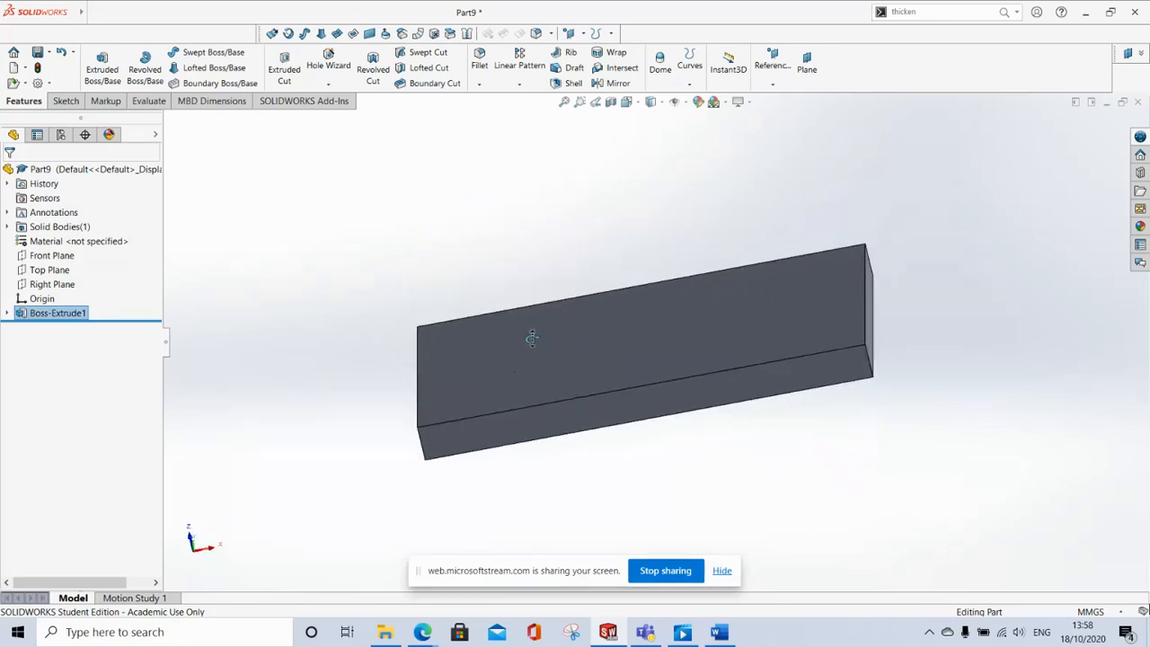
pyautogui.click(611, 102)
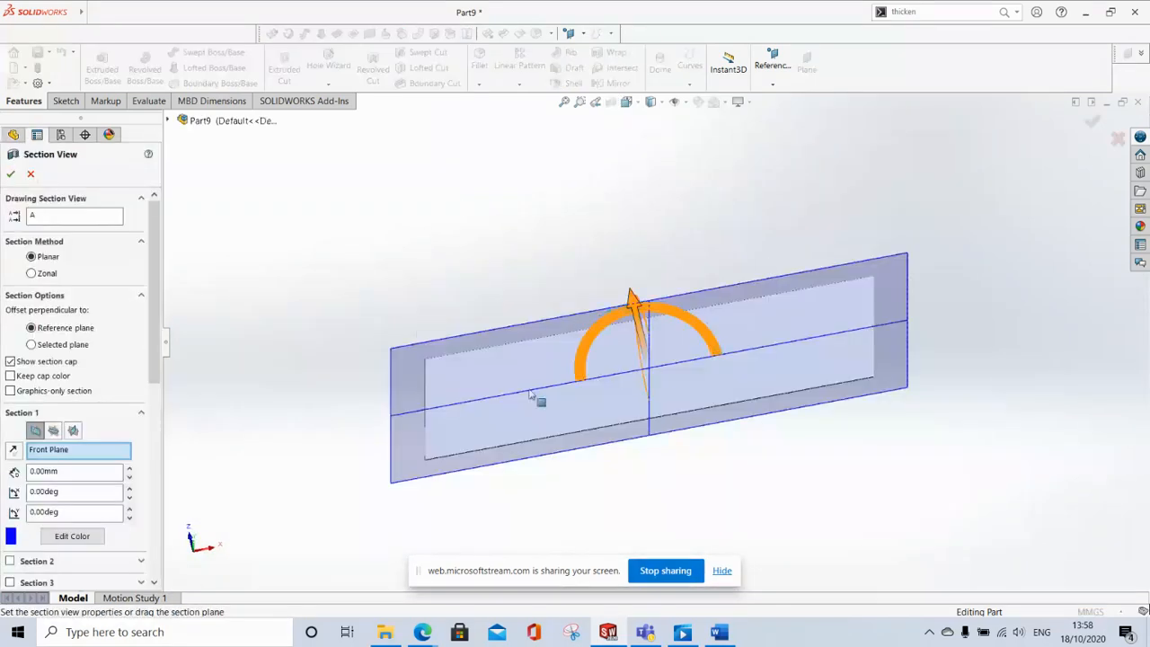
pyautogui.click(54, 430)
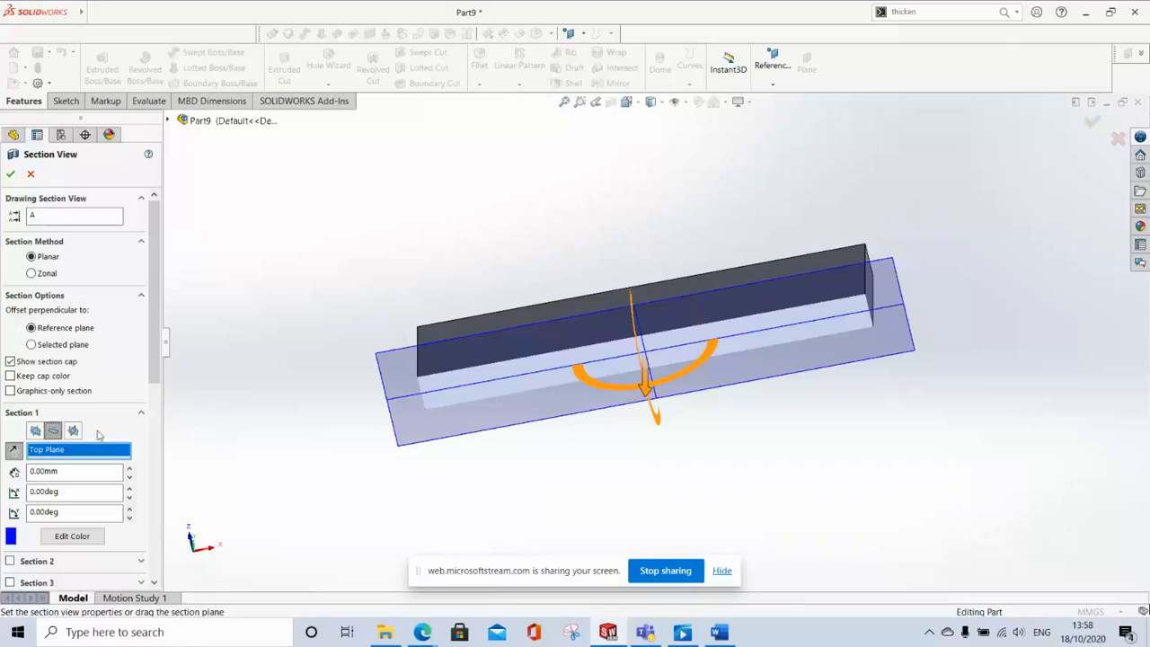
pyautogui.click(10, 174)
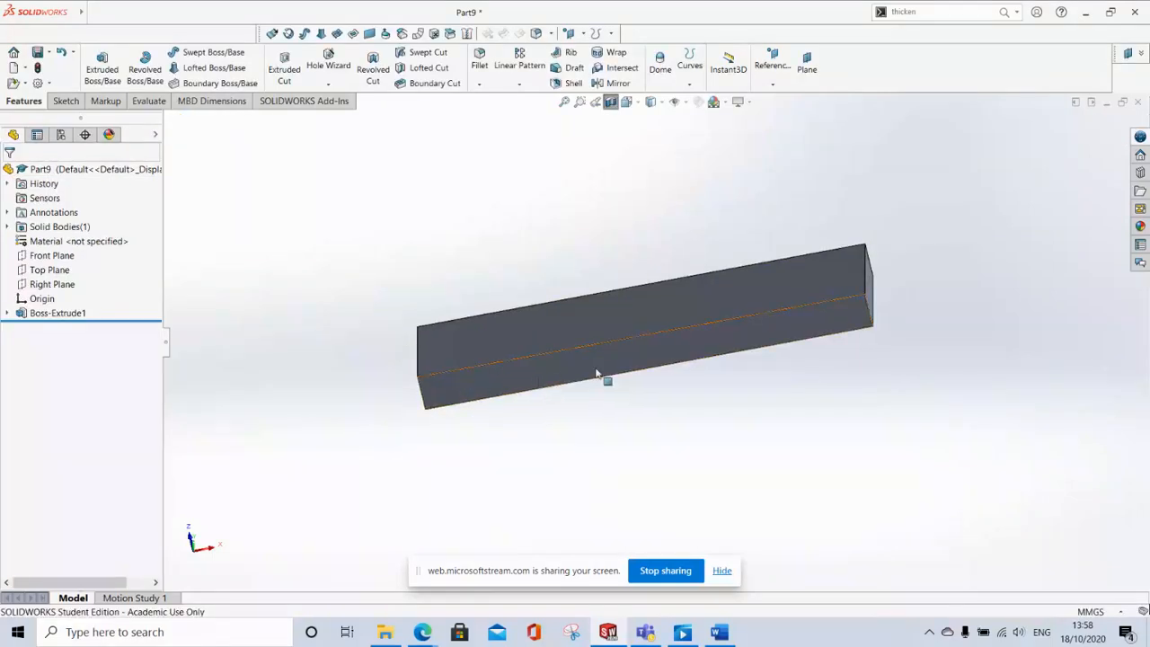
pyautogui.click(612, 103)
# - Shell the block to a 10 mm wall thickness, removing its large front face
pyautogui.moveTo(492, 319); pyautogui.dragTo(533, 297, button='middle')
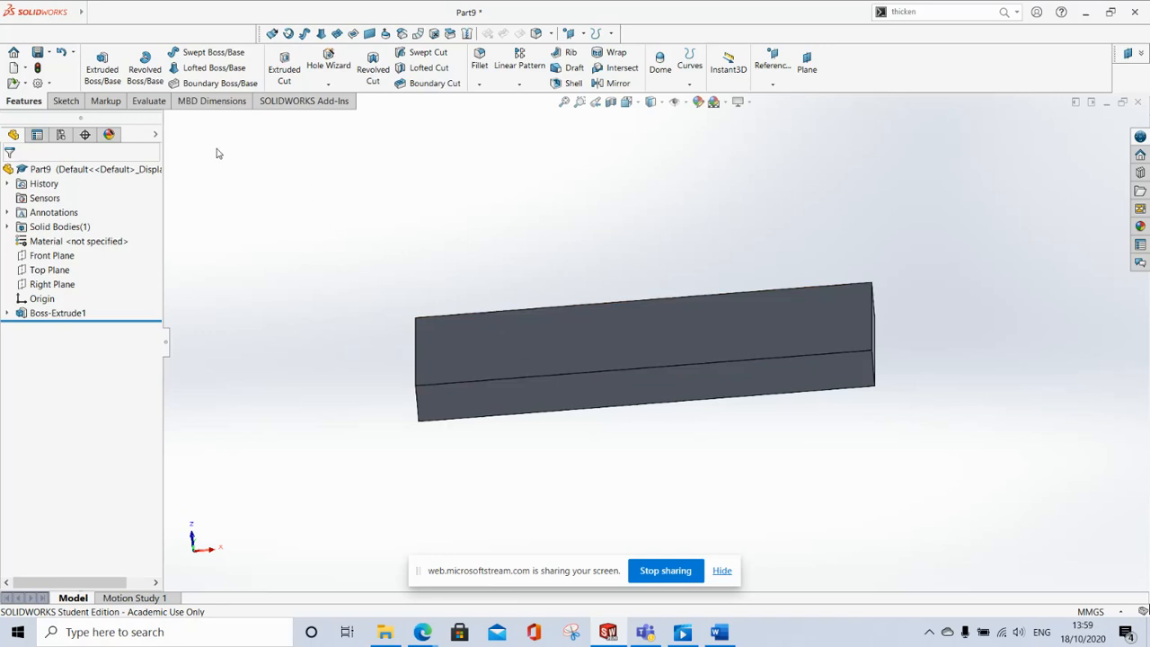
pyautogui.click(568, 82)
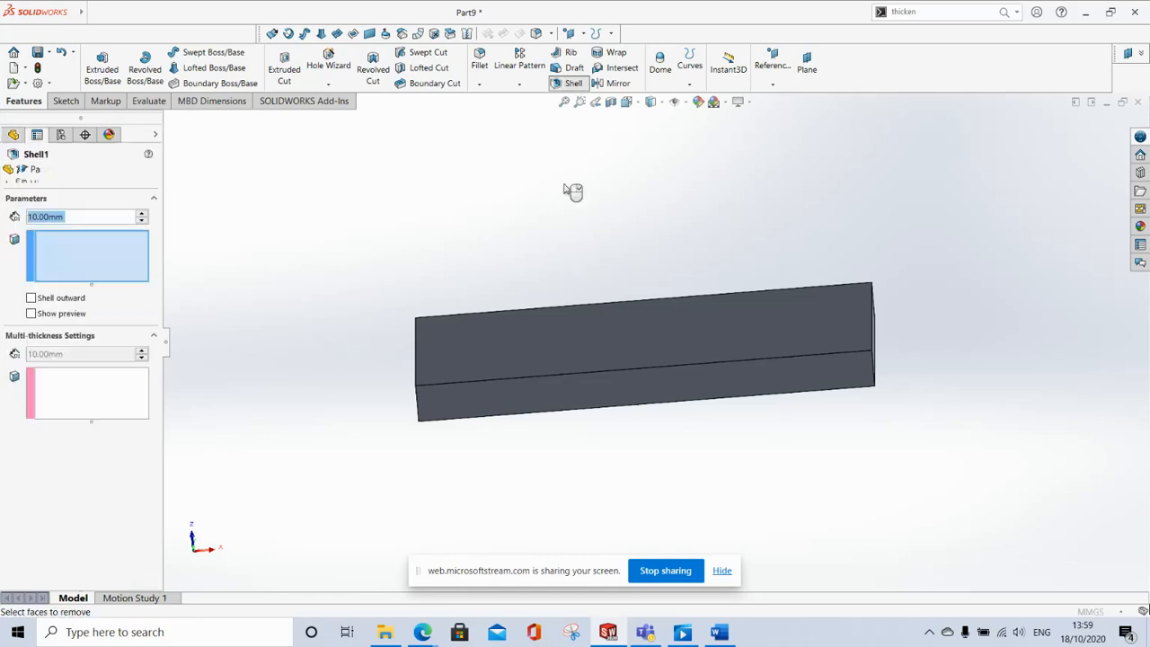
pyautogui.click(546, 338)
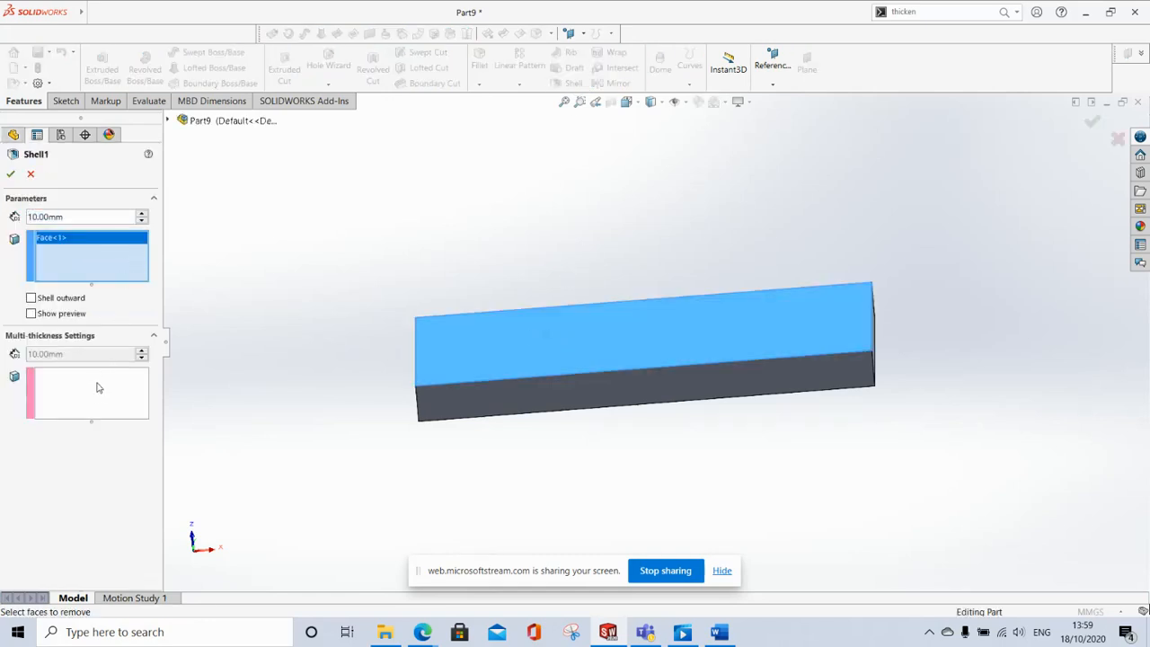
pyautogui.click(10, 173)
pyautogui.moveTo(288, 331); pyautogui.dragTo(554, 418, button='middle')
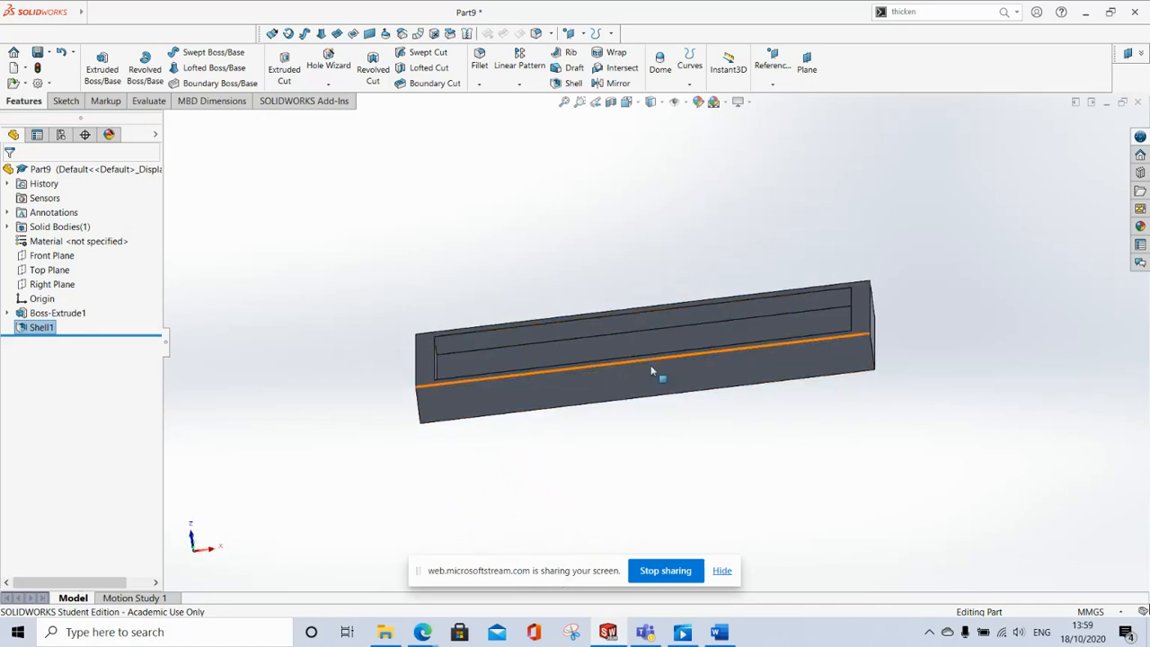
pyautogui.moveTo(824, 417); pyautogui.dragTo(769, 518, button='middle')
pyautogui.moveTo(800, 458); pyautogui.dragTo(912, 406, button='middle')
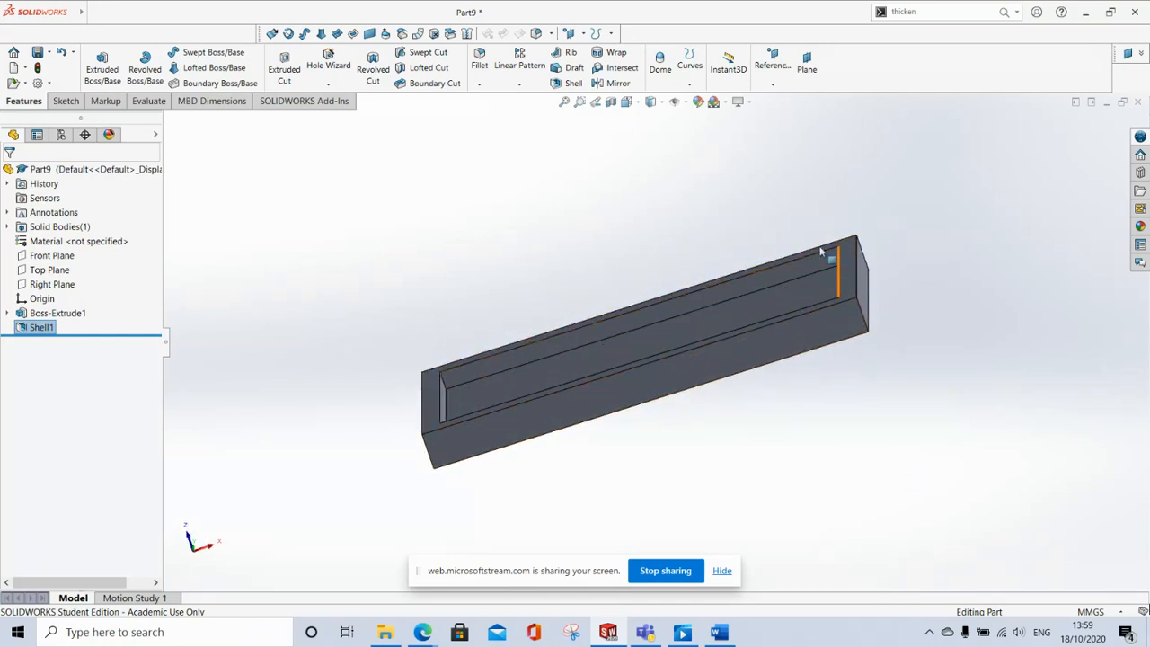
pyautogui.moveTo(627, 352); pyautogui.dragTo(680, 403, button='middle')
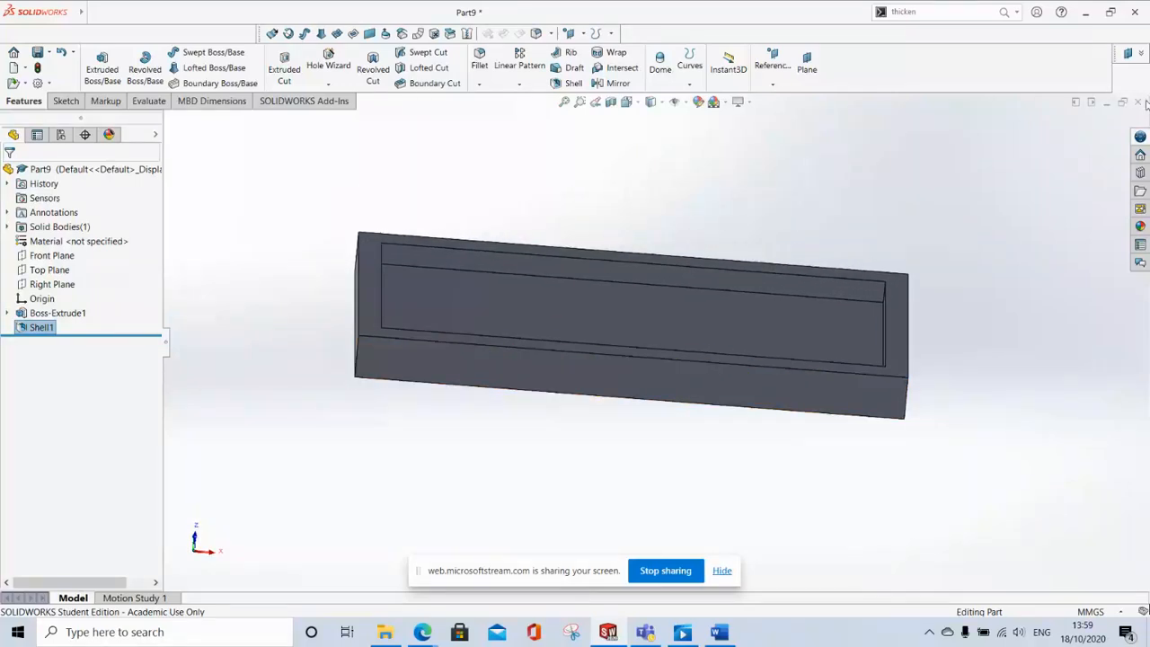
# - Close the part without saving and create a new part that uses MMGS (millimeter, gram, second) units
pyautogui.click(1139, 103)
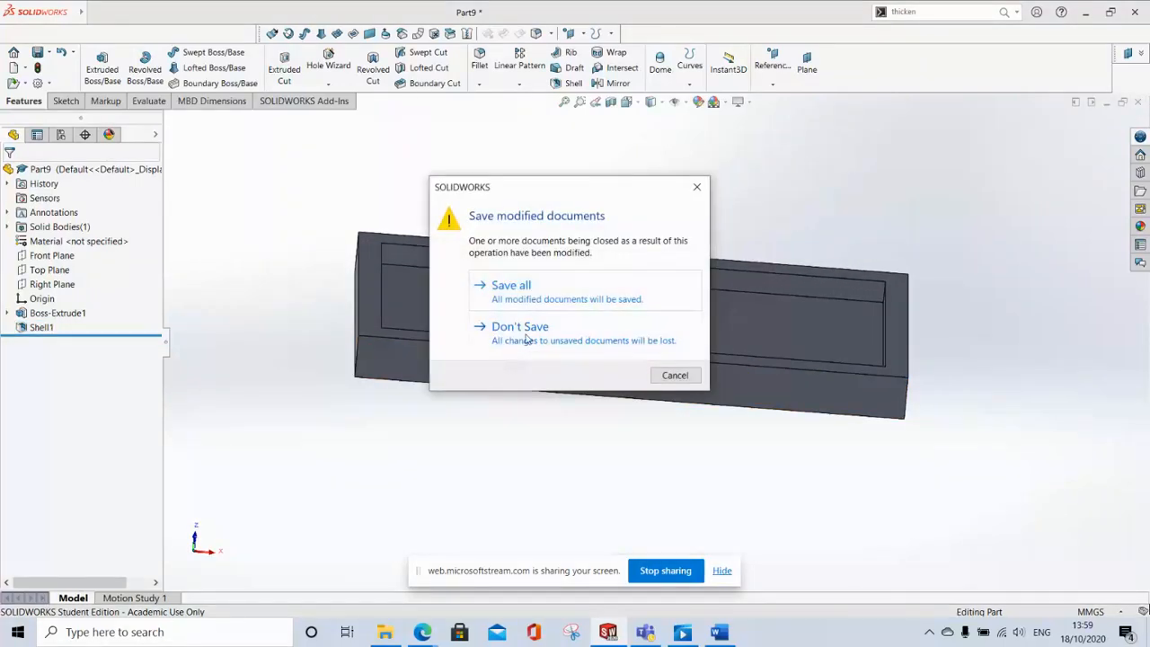
pyautogui.click(529, 329)
pyautogui.click(33, 33)
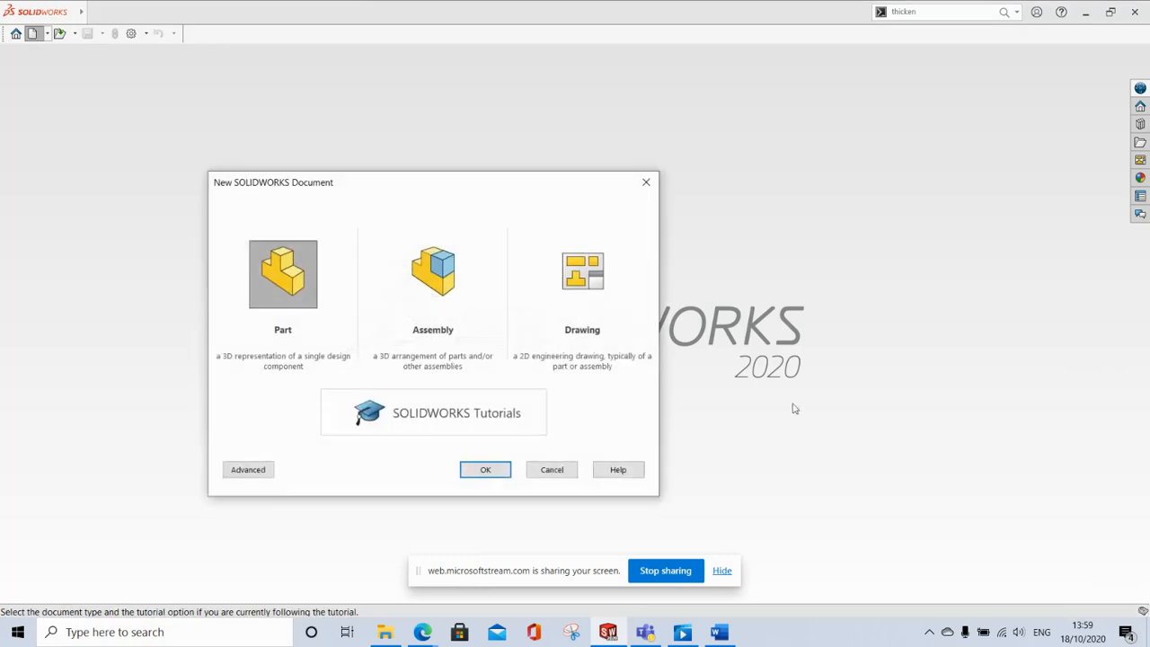
pyautogui.click(477, 471)
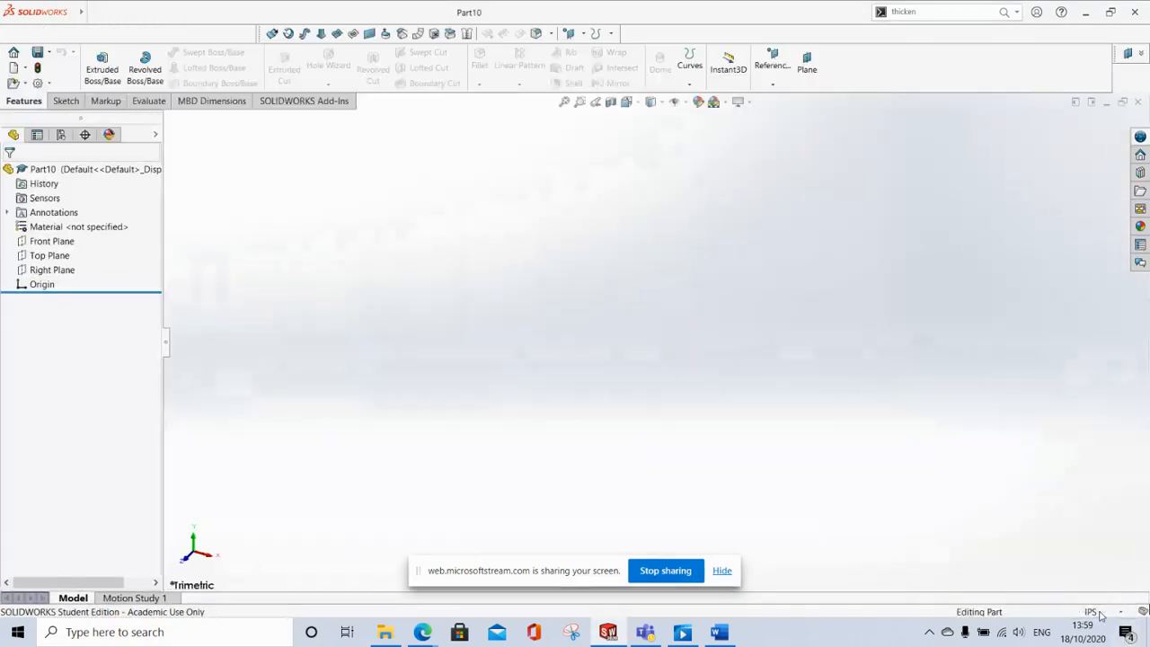
pyautogui.click(1101, 615)
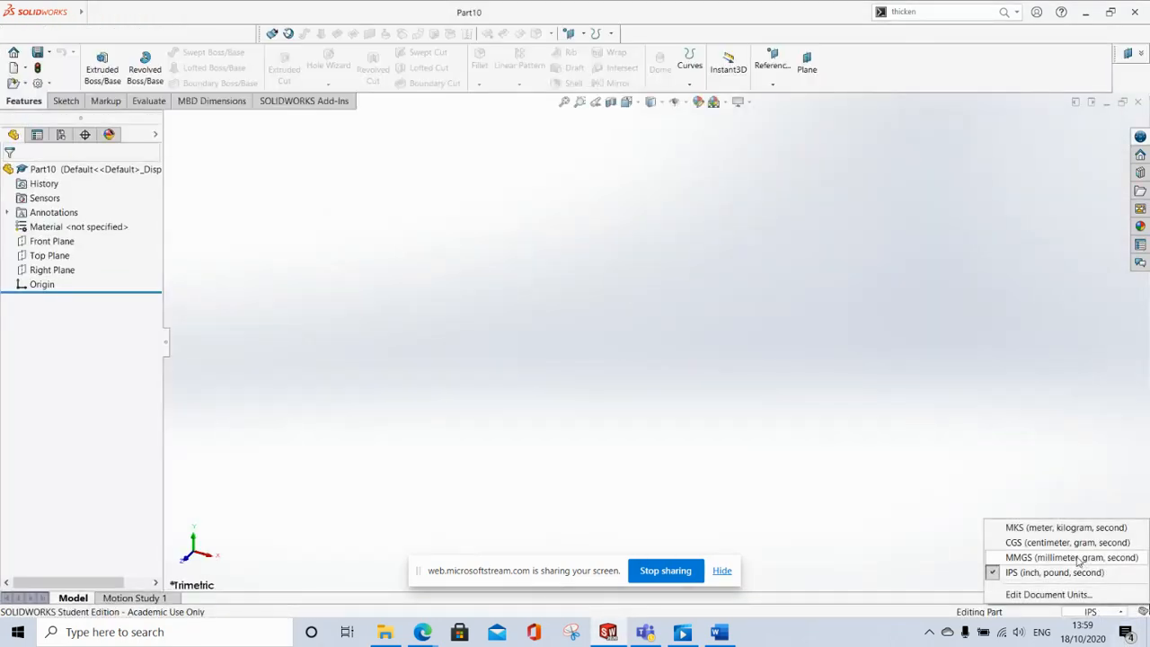
pyautogui.click(1051, 556)
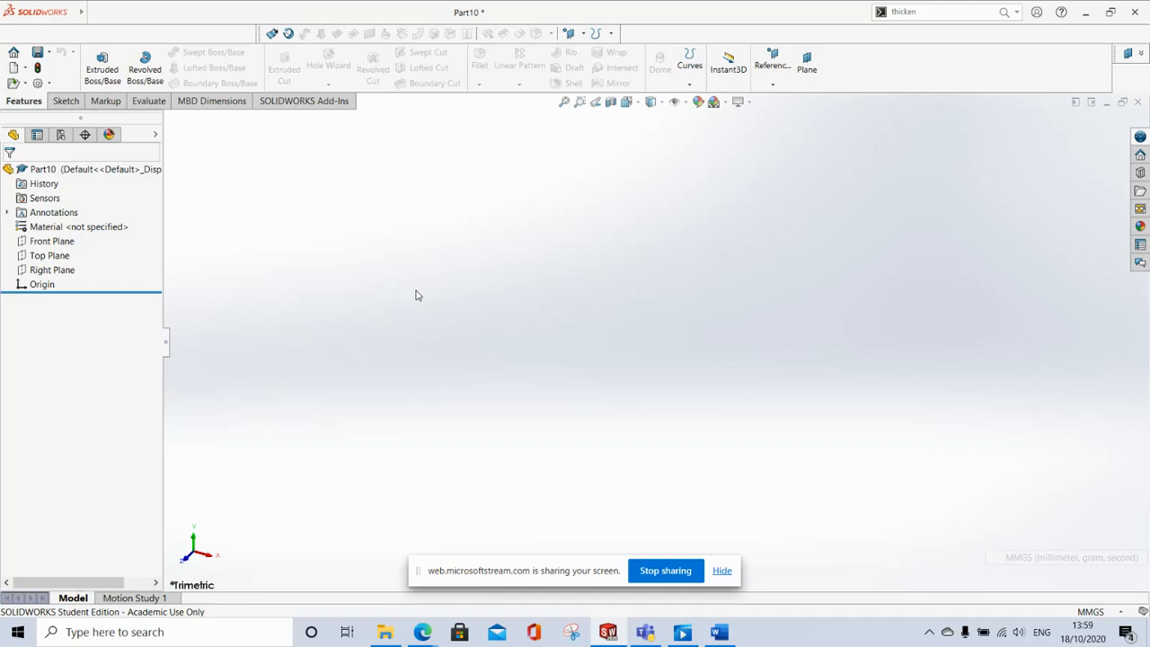
# - Sketch a center rectangle on the Front Plane, centred on the origin, and exit the sketch
pyautogui.click(66, 100)
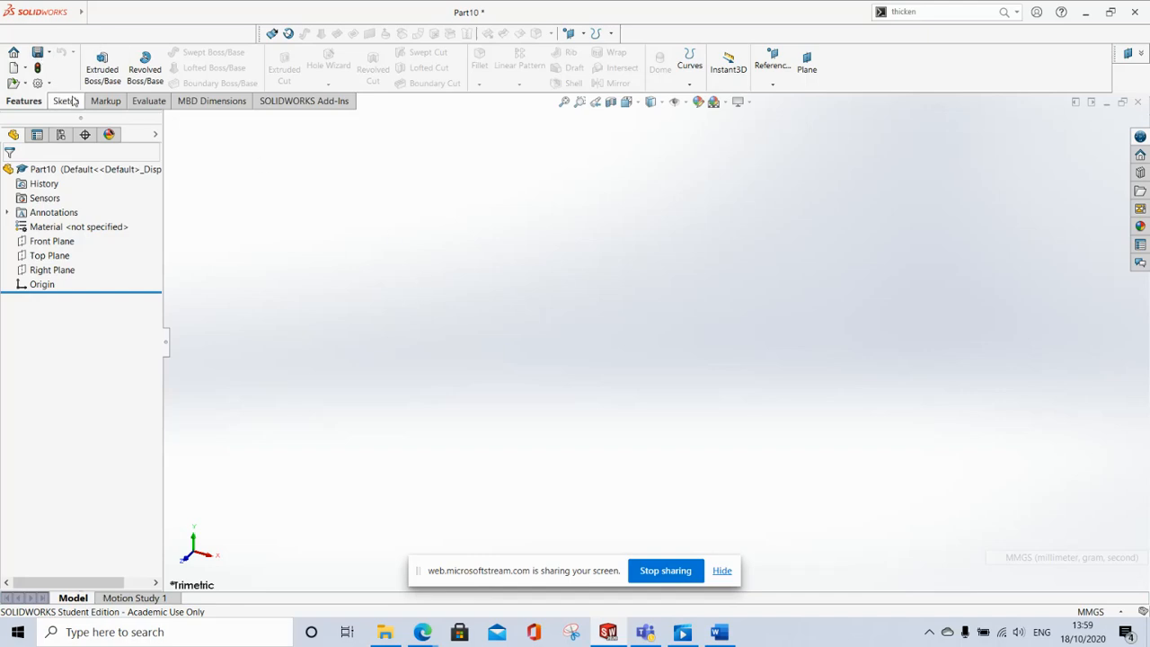
pyautogui.click(50, 241)
pyautogui.click(96, 61)
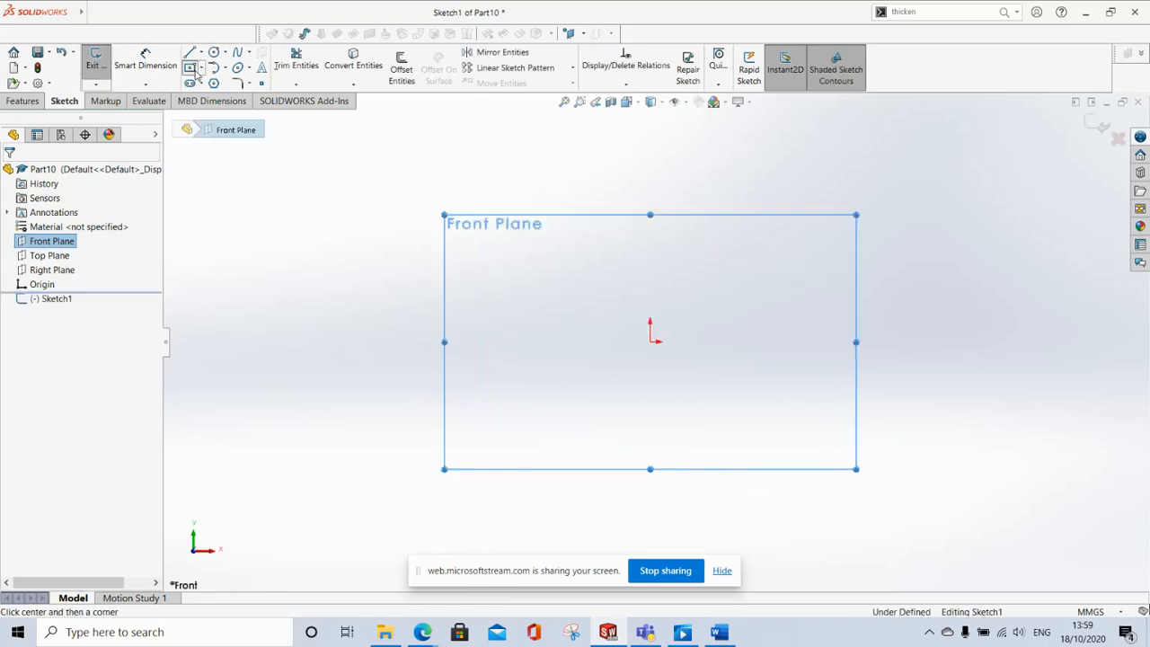
pyautogui.click(197, 71)
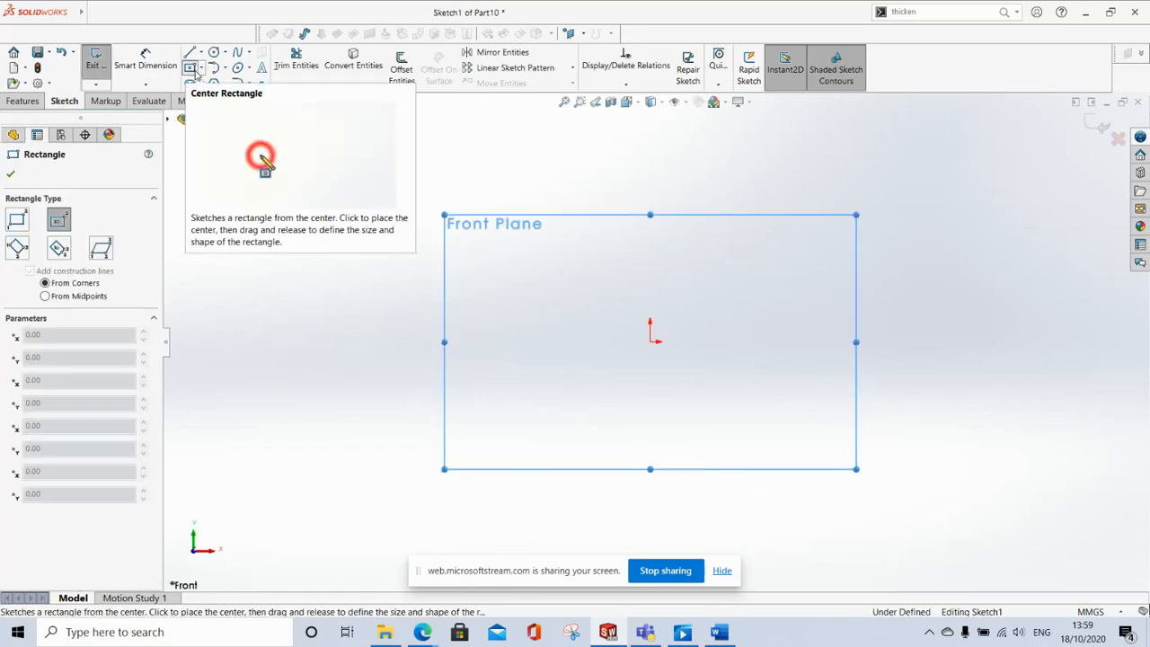
pyautogui.click(650, 341)
pyautogui.click(445, 436)
pyautogui.click(10, 174)
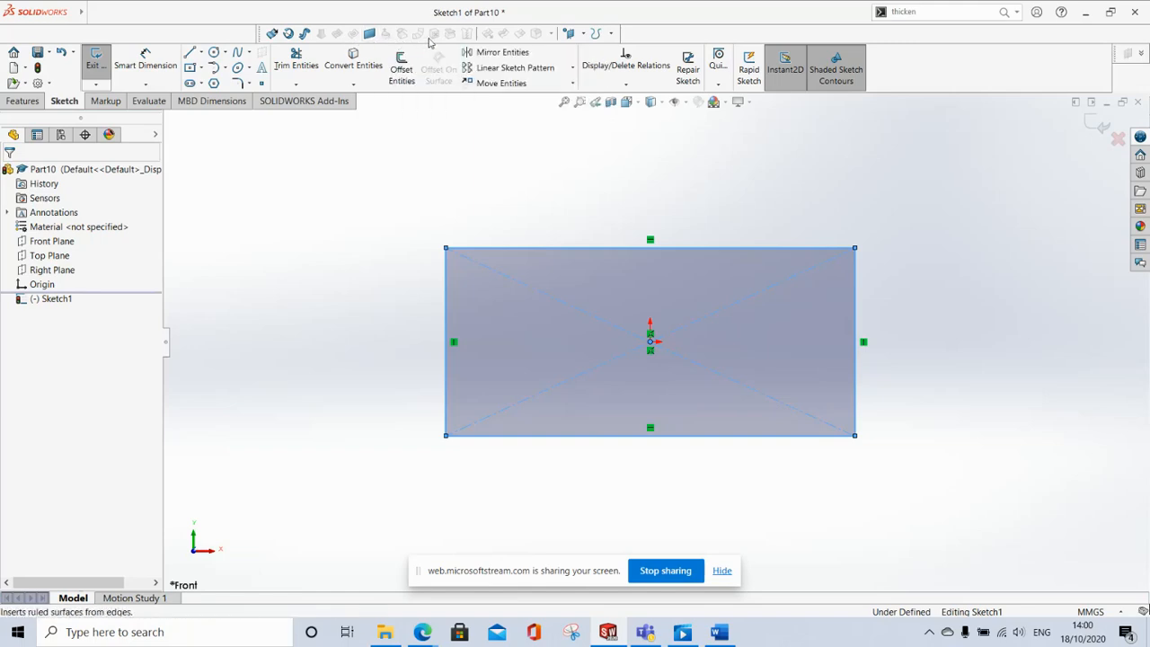
pyautogui.click(99, 67)
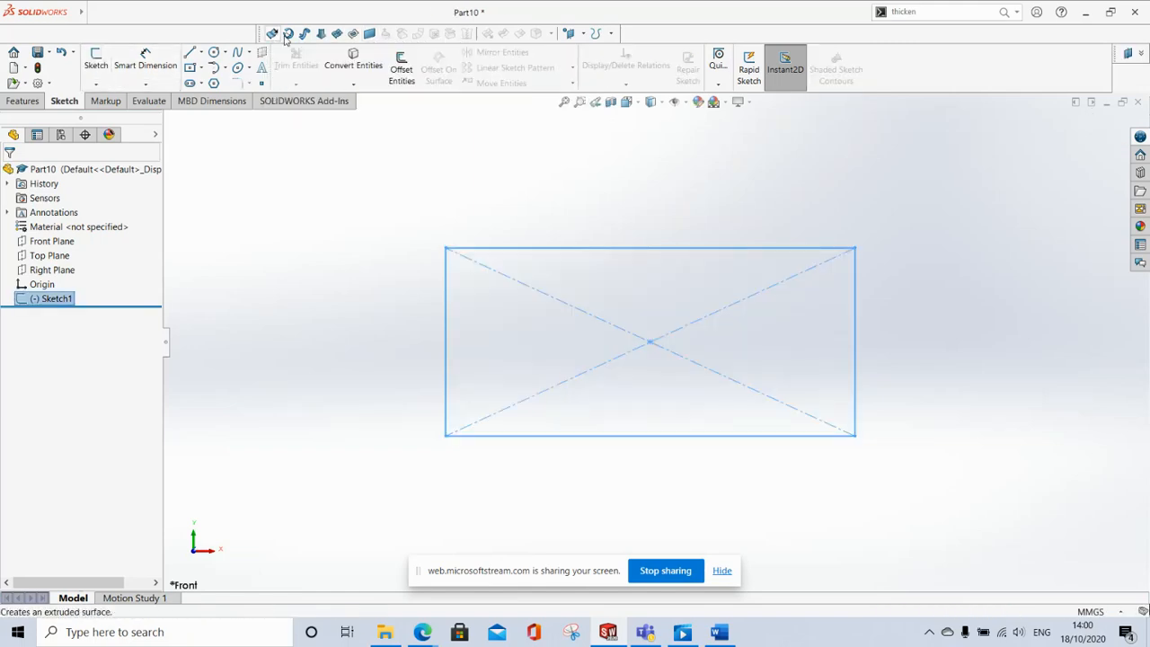
# - Extrude the rectangle sketch as a surface with a blind depth of 20 mm, leaving the end uncapped
pyautogui.click(23, 101)
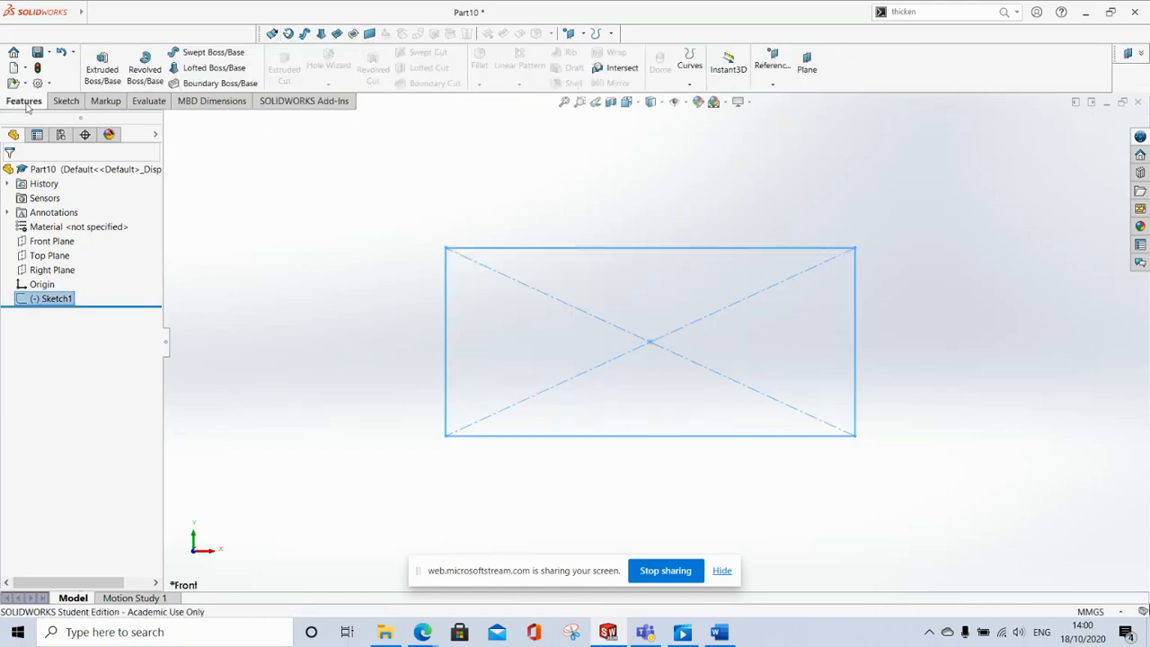
pyautogui.click(274, 34)
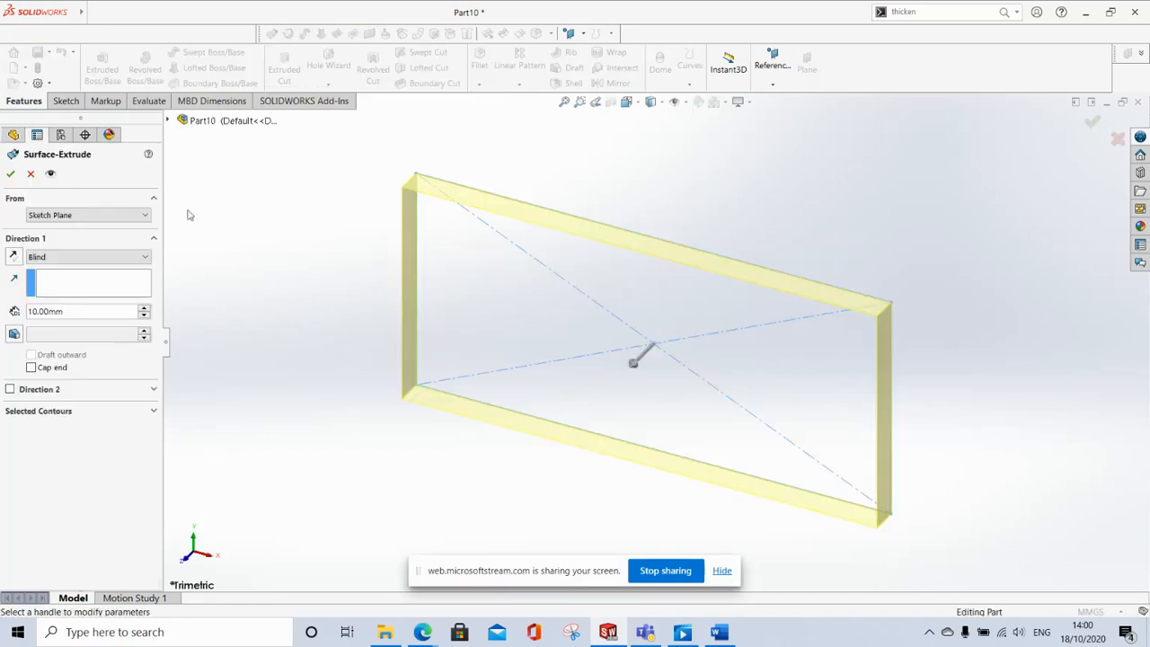
pyautogui.doubleClick(72, 311)
pyautogui.write('20')
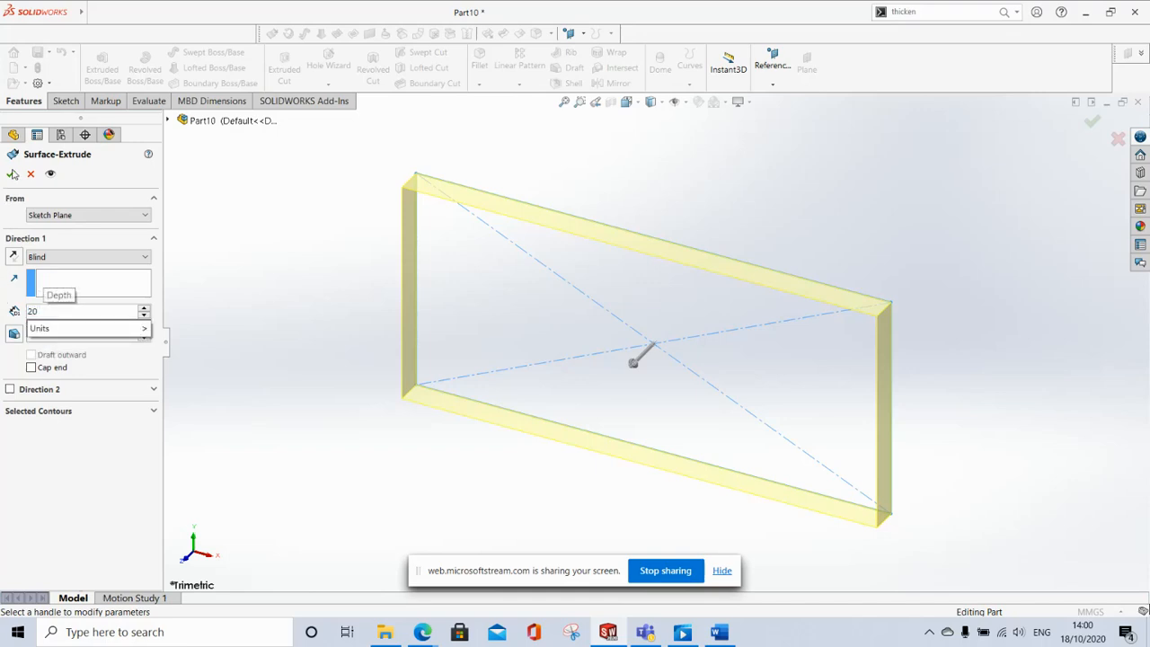
pyautogui.press('Return')
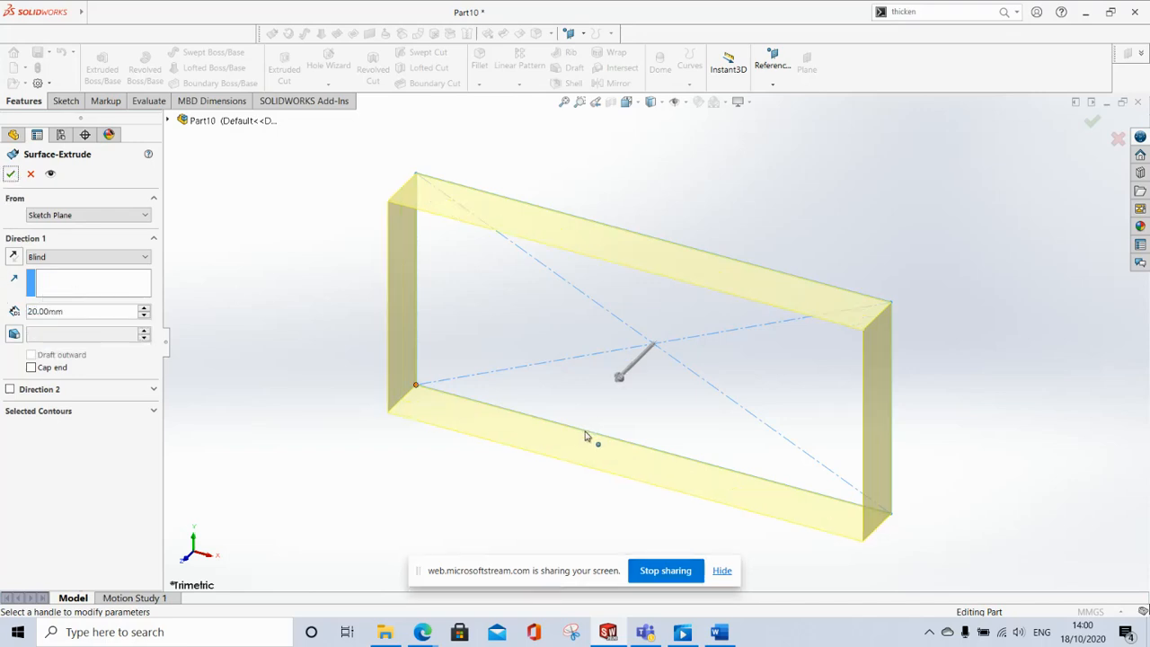
pyautogui.click(10, 173)
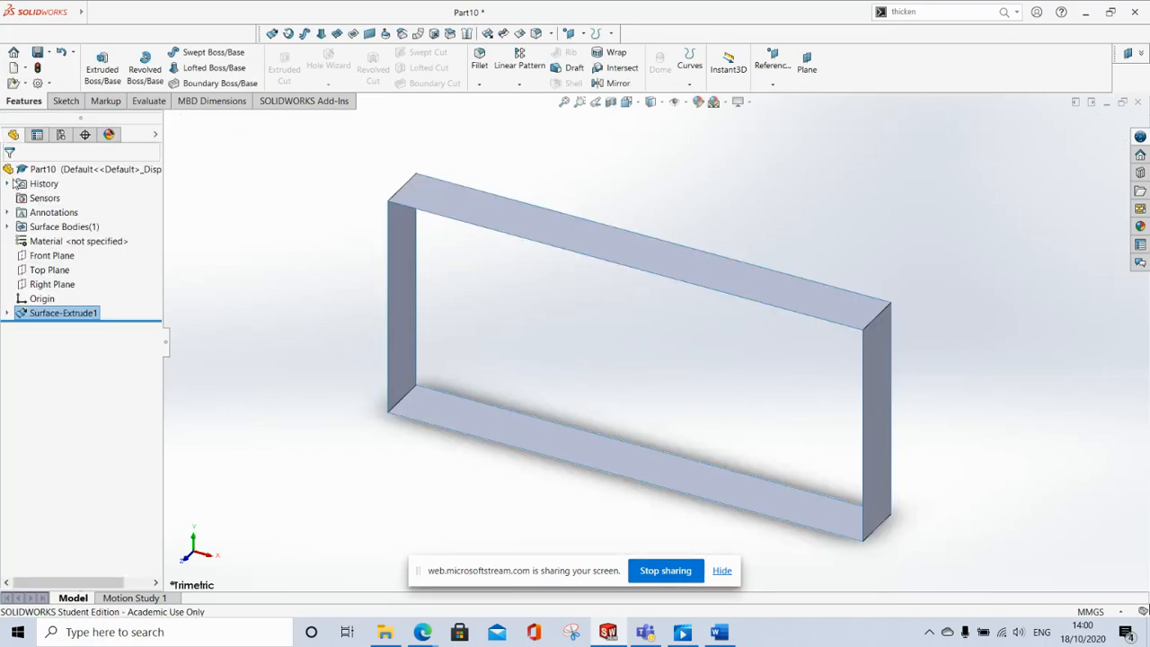
pyautogui.moveTo(436, 404); pyautogui.dragTo(568, 361, button='middle')
pyautogui.moveTo(809, 398); pyautogui.dragTo(717, 442, button='middle')
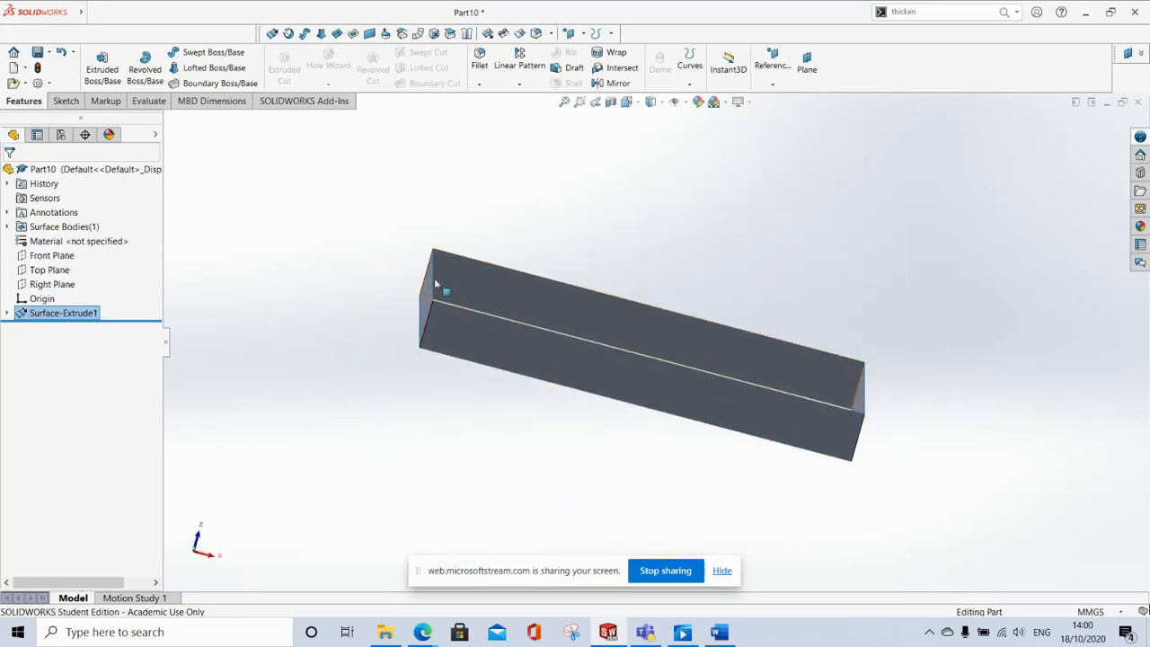
# - Close one open end of the extruded surface with a planar surface bounded by that opening's four edges
pyautogui.moveTo(570, 436); pyautogui.dragTo(315, 365, button='middle')
pyautogui.moveTo(419, 441); pyautogui.dragTo(382, 419, button='middle')
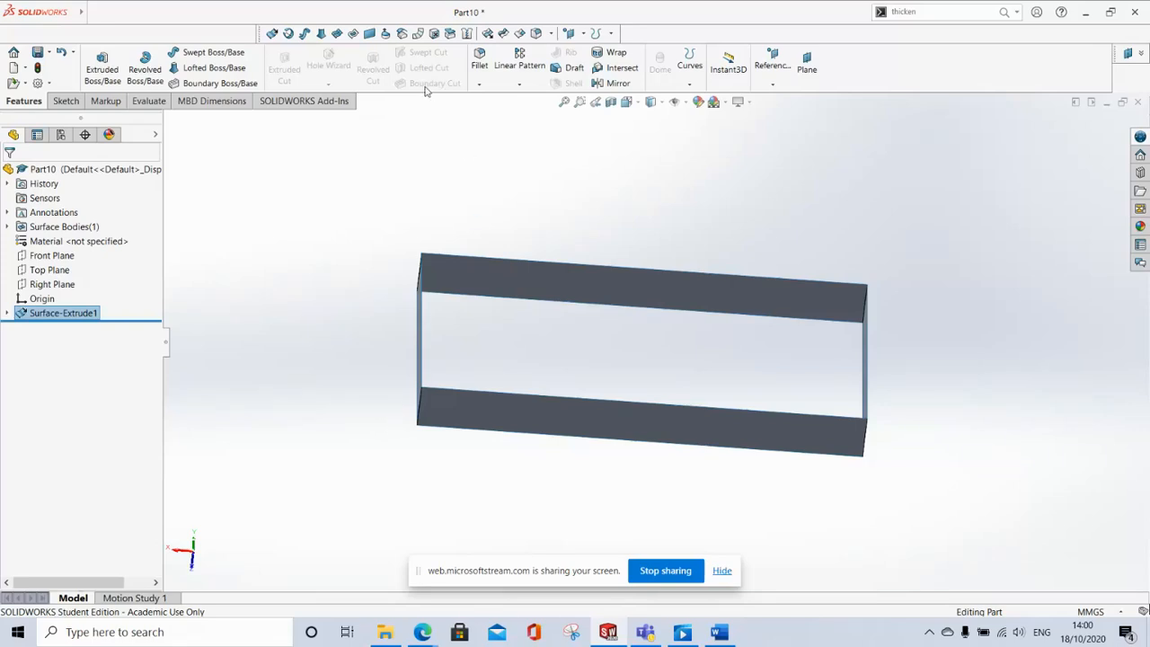
pyautogui.click(369, 33)
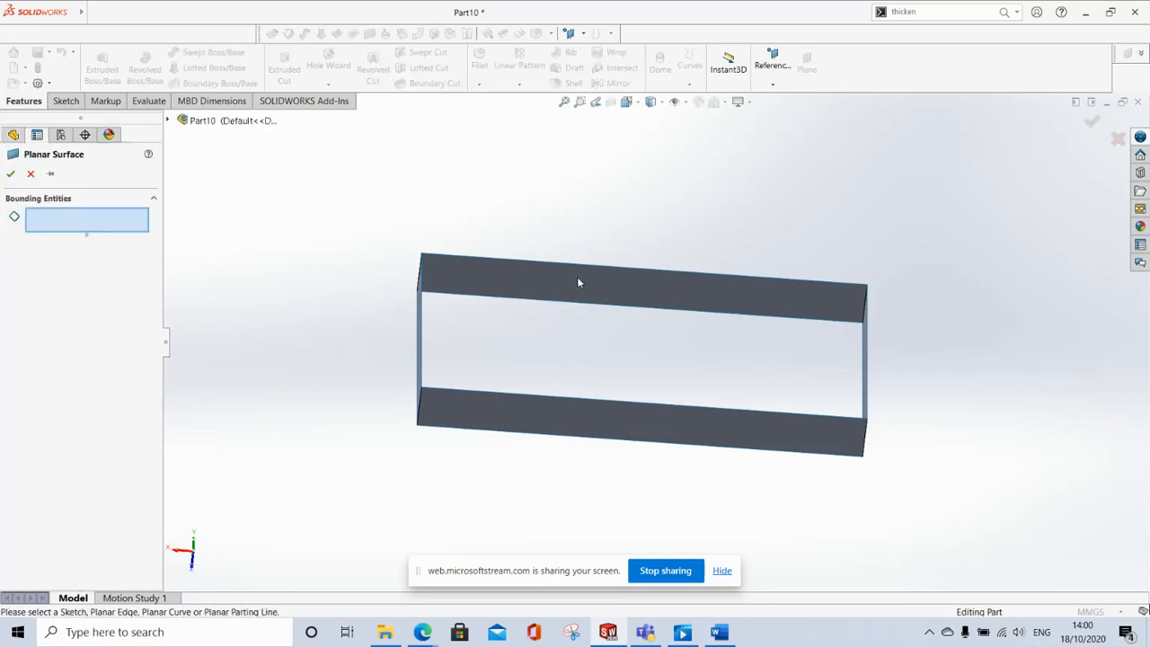
pyautogui.click(568, 267)
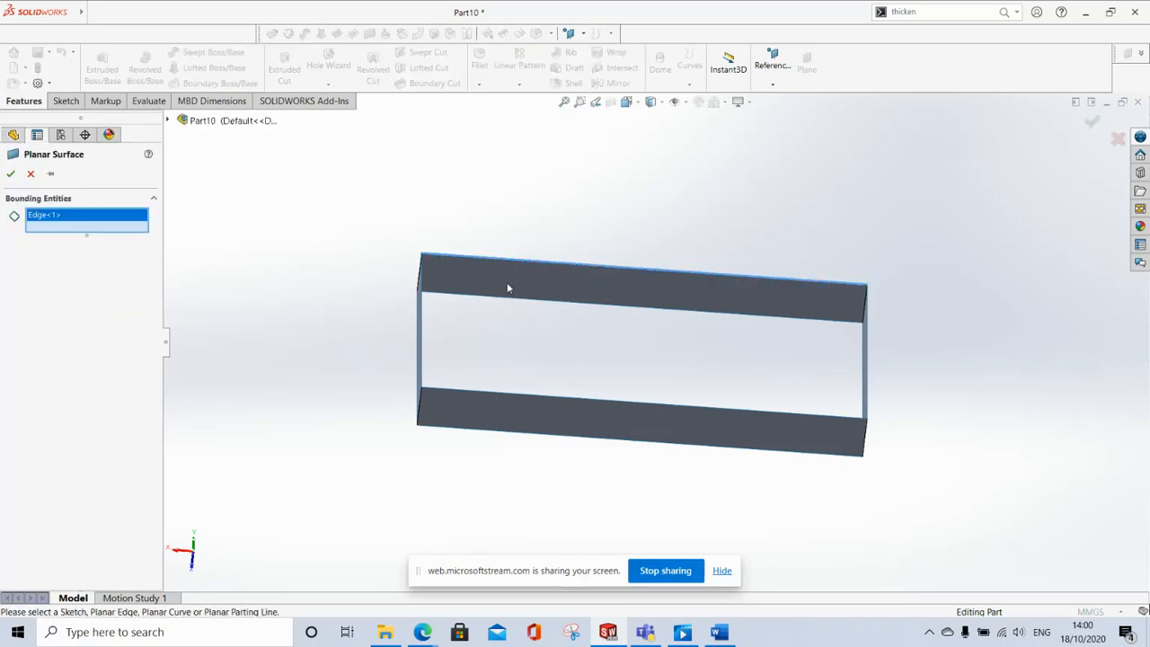
pyautogui.click(426, 324)
pyautogui.click(518, 397)
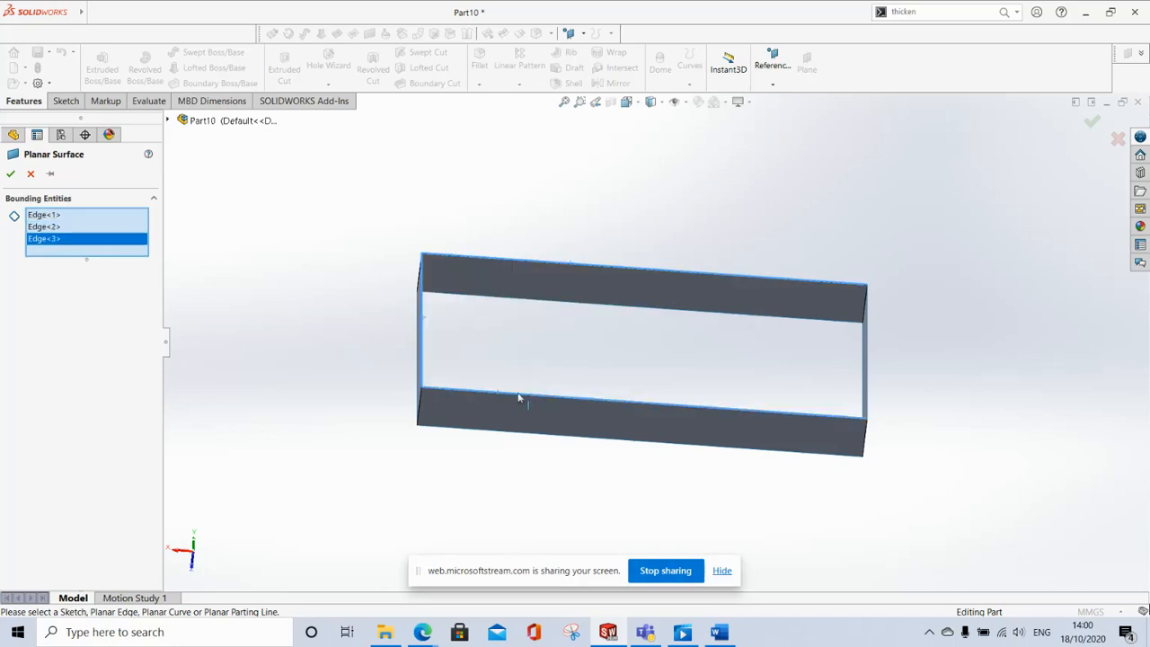
pyautogui.click(868, 360)
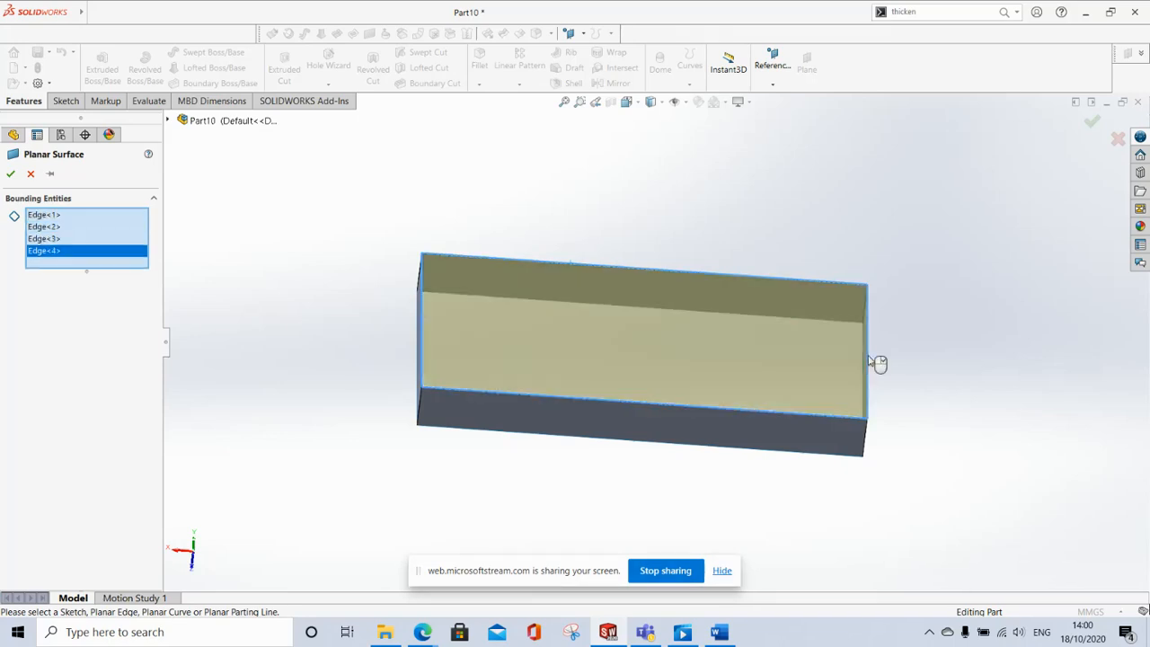
pyautogui.click(10, 175)
# - Cap the opposite open end with a second planar surface bounded by its four edges
pyautogui.moveTo(688, 477); pyautogui.dragTo(616, 329, button='middle')
pyautogui.click(369, 34)
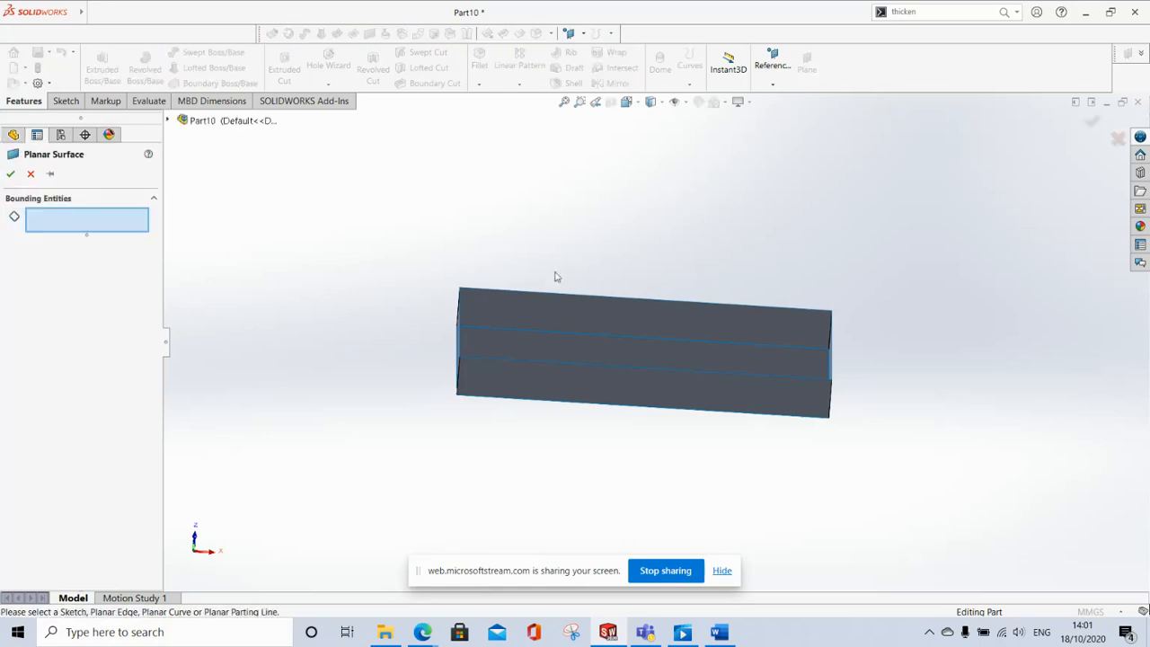
pyautogui.click(460, 340)
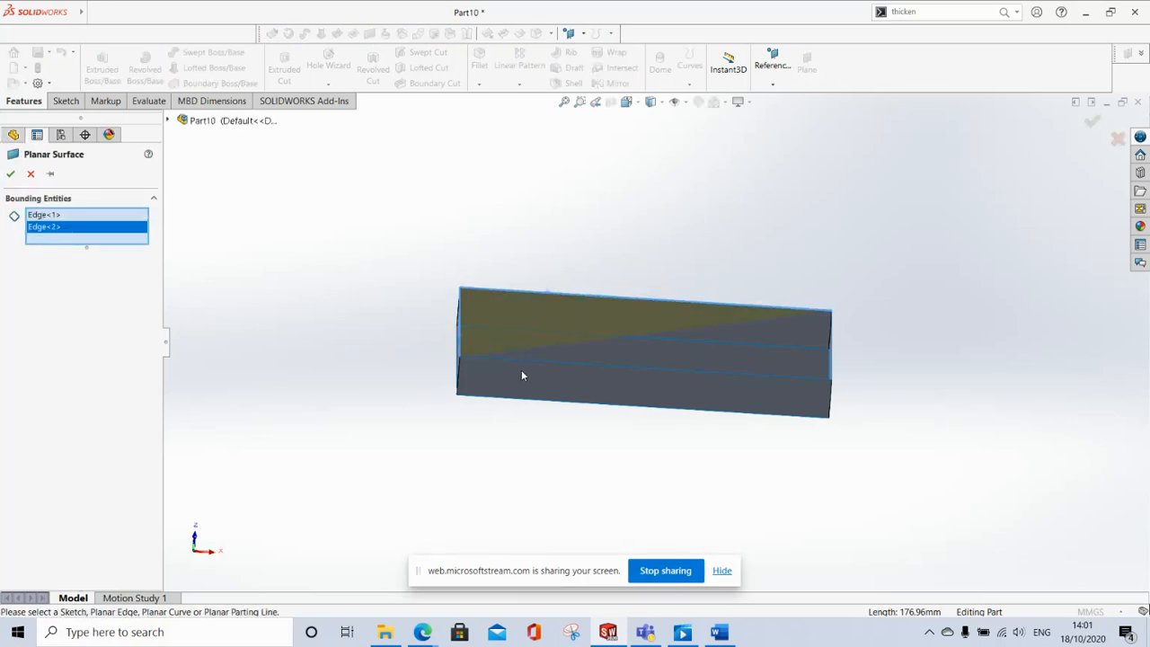
pyautogui.click(528, 362)
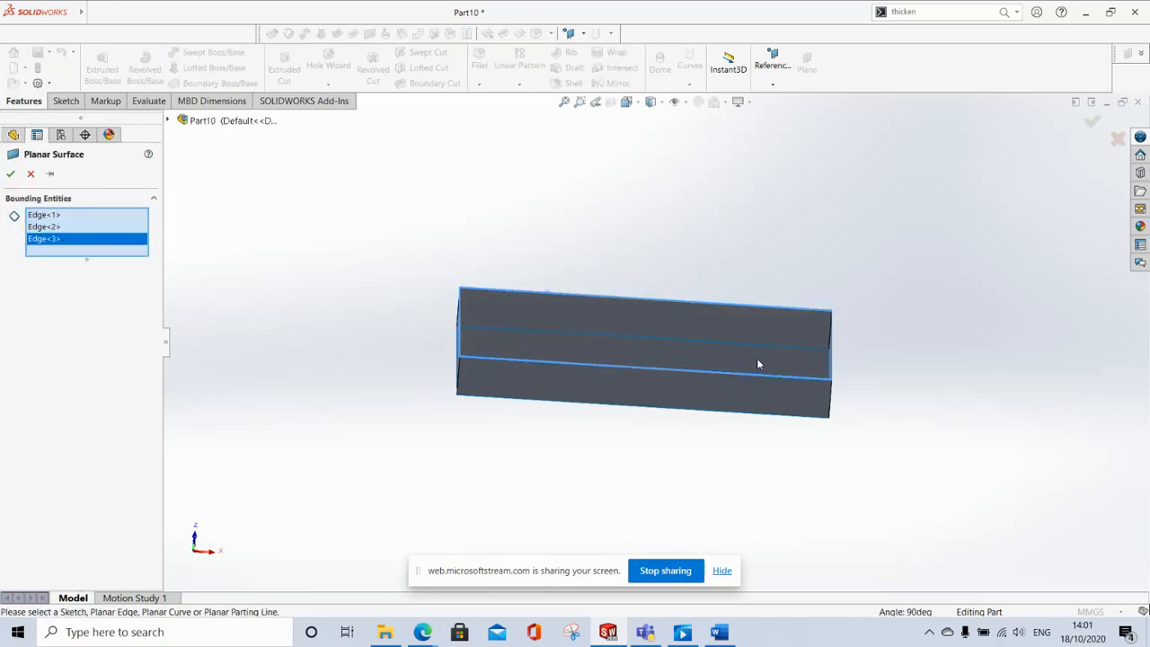
pyautogui.click(834, 367)
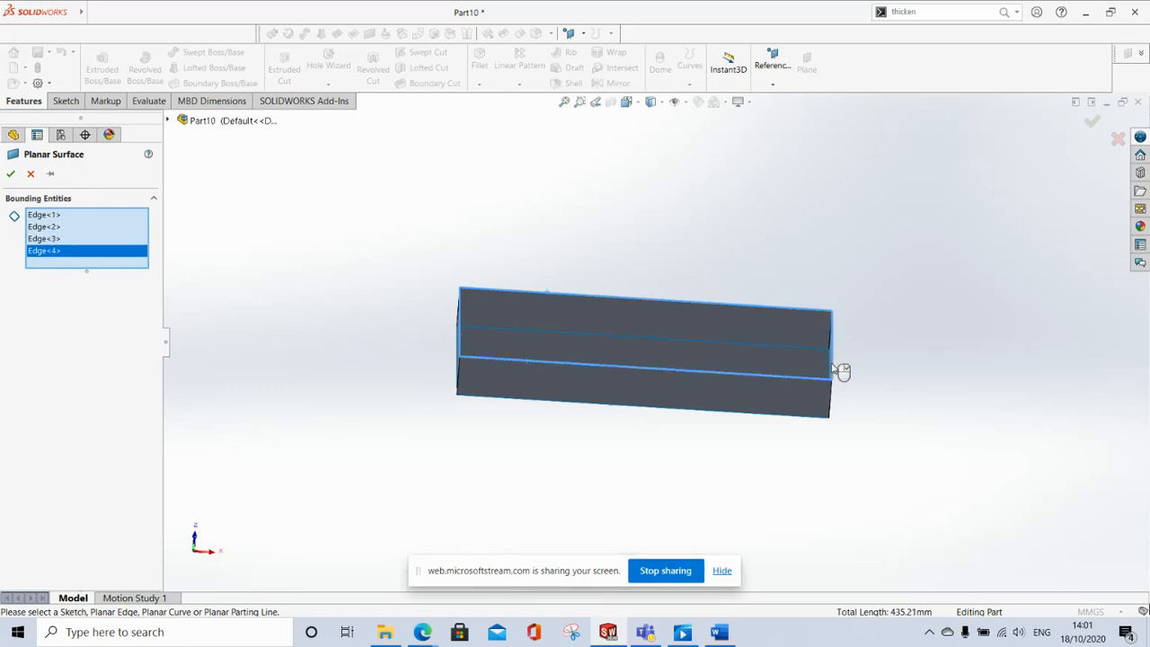
pyautogui.click(10, 174)
# - Examine the inside of the closed surface box with a section view on the Top Plane
pyautogui.moveTo(608, 413)
pyautogui.mouseDown(button='middle')
pyautogui.moveTo(617, 480)
pyautogui.moveTo(587, 428)
pyautogui.moveTo(608, 404)
pyautogui.mouseUp(button='middle')
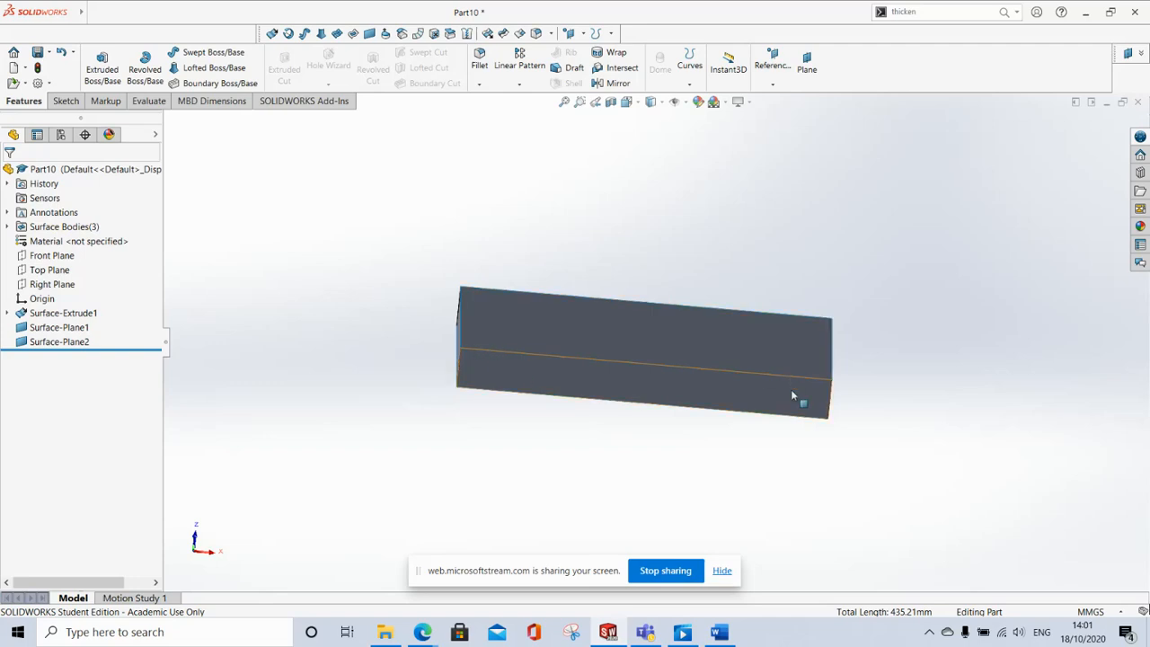
pyautogui.click(611, 102)
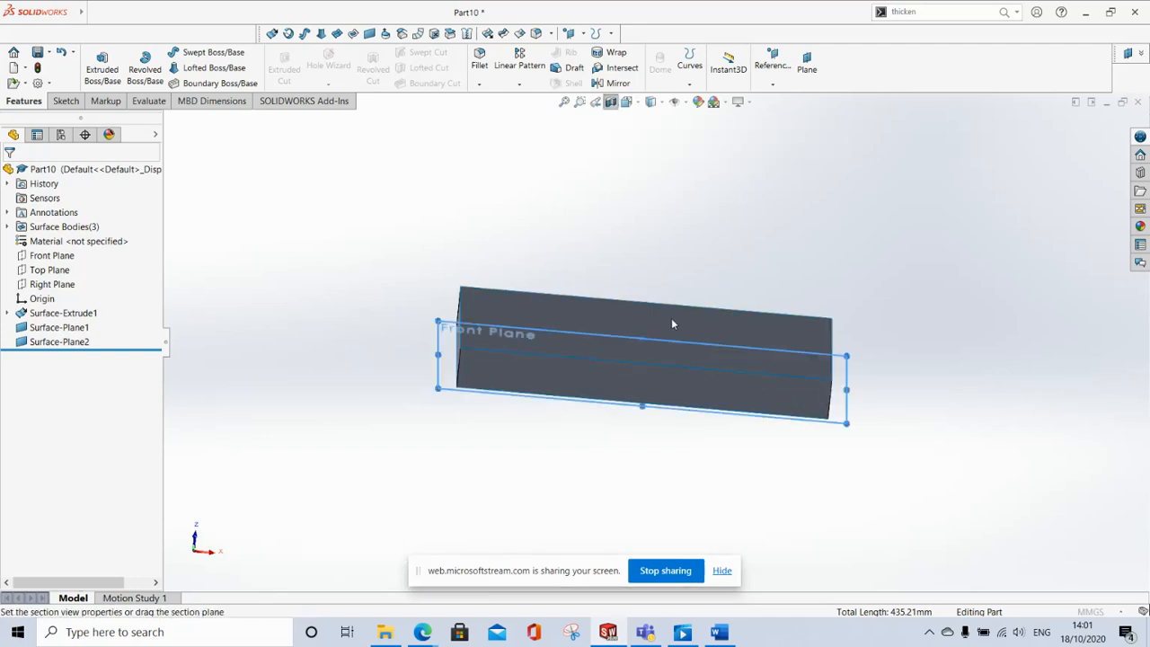
pyautogui.click(53, 431)
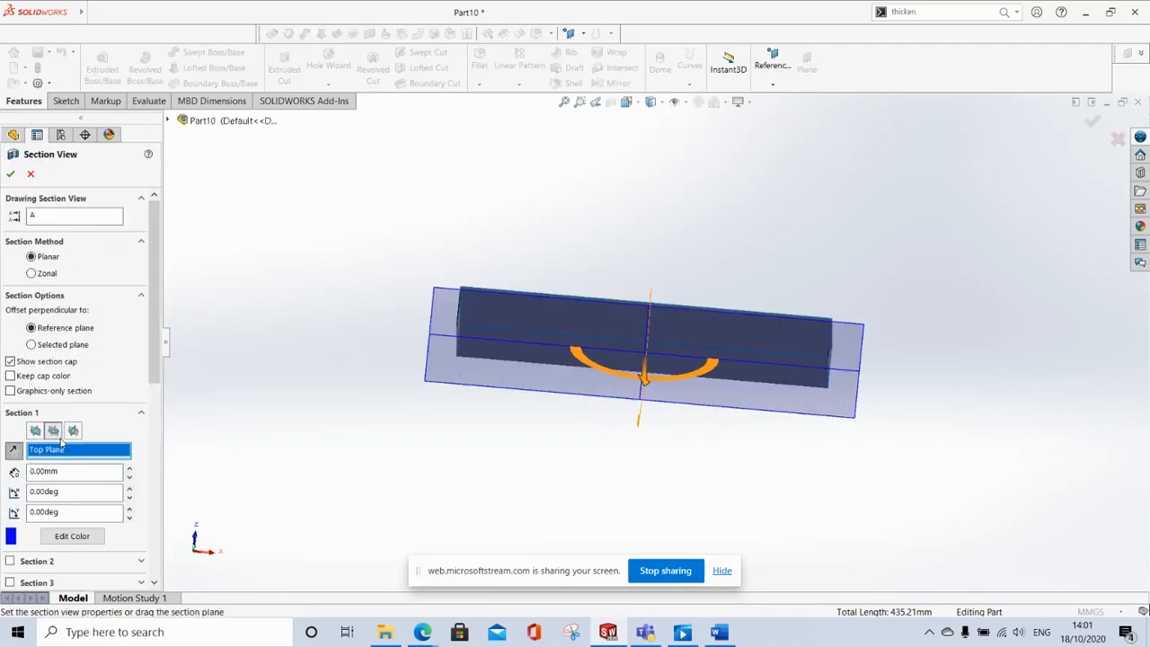
pyautogui.click(30, 173)
pyautogui.moveTo(444, 403); pyautogui.dragTo(368, 396, button='middle')
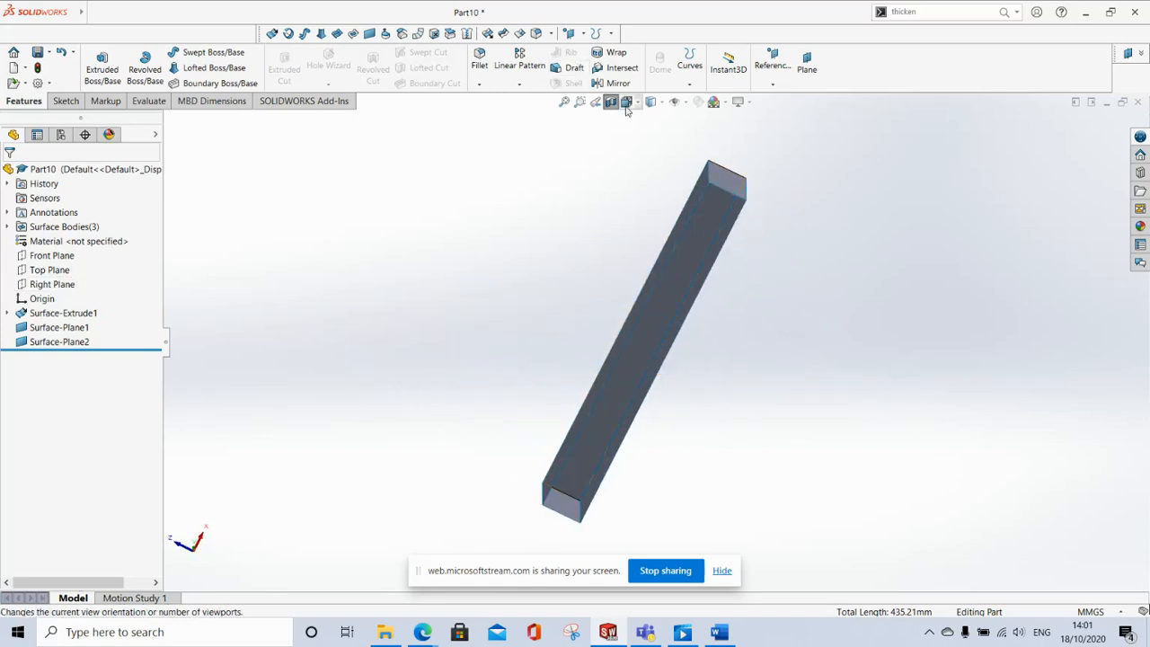
pyautogui.moveTo(699, 287); pyautogui.dragTo(782, 320, button='middle')
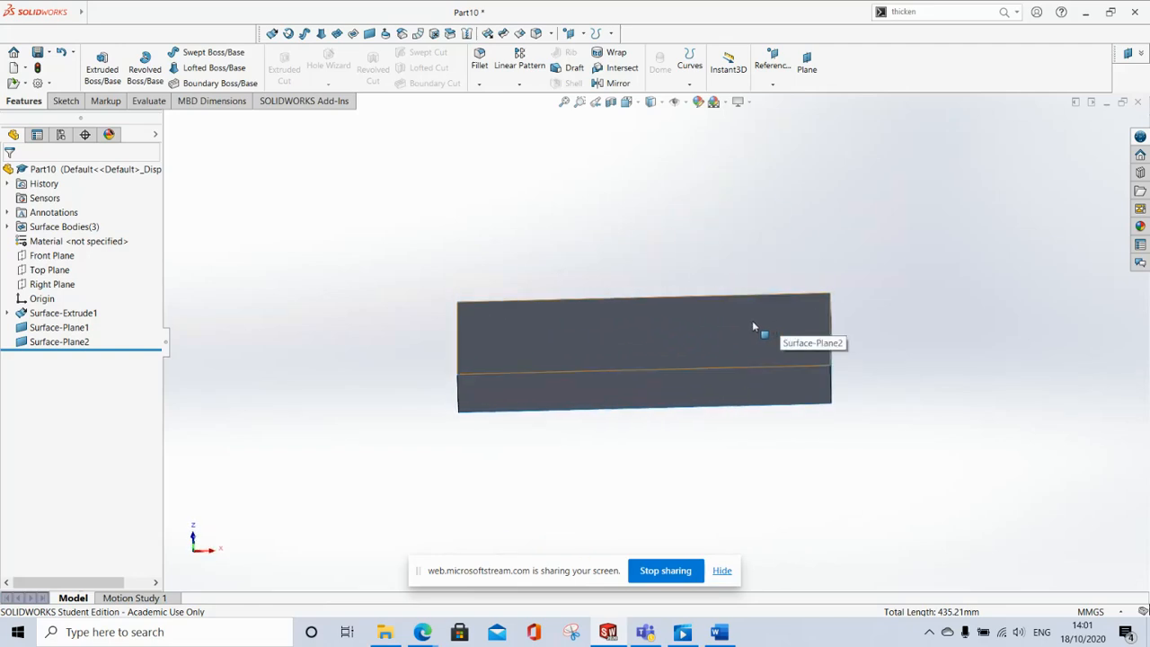
# - Knit the extruded surface and both planar end surfaces together, without creating a solid or merging entities
pyautogui.moveTo(660, 403)
pyautogui.mouseDown(button='middle')
pyautogui.moveTo(655, 354)
pyautogui.moveTo(703, 384)
pyautogui.moveTo(706, 401)
pyautogui.moveTo(659, 390)
pyautogui.moveTo(663, 414)
pyautogui.mouseUp(button='middle')
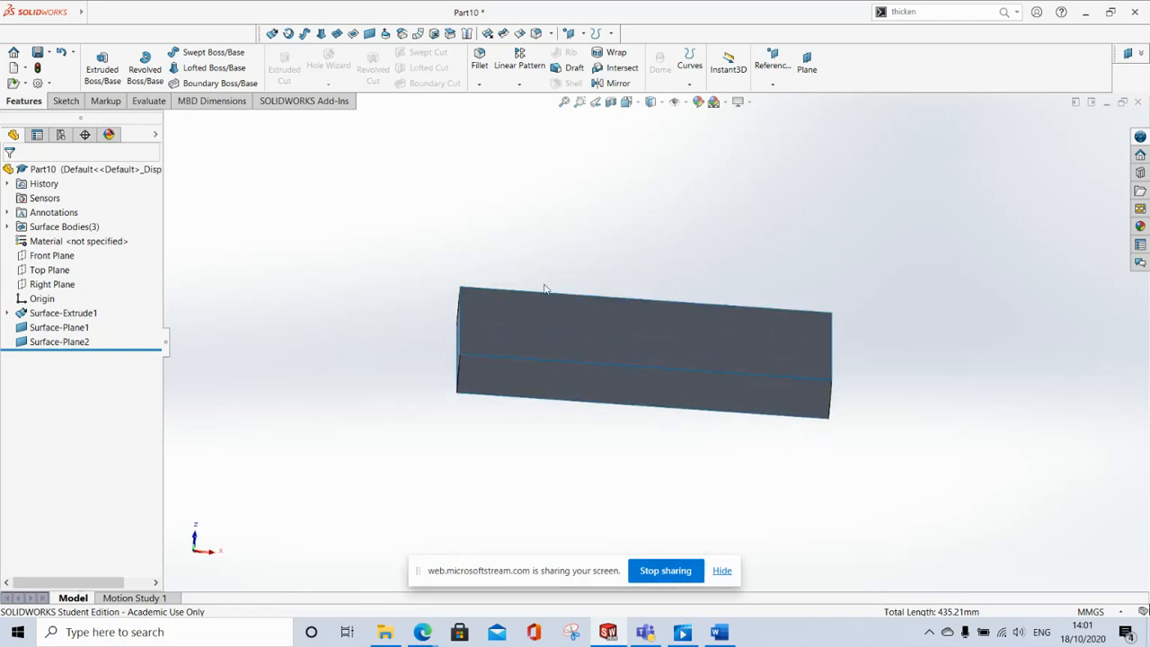
pyautogui.click(469, 34)
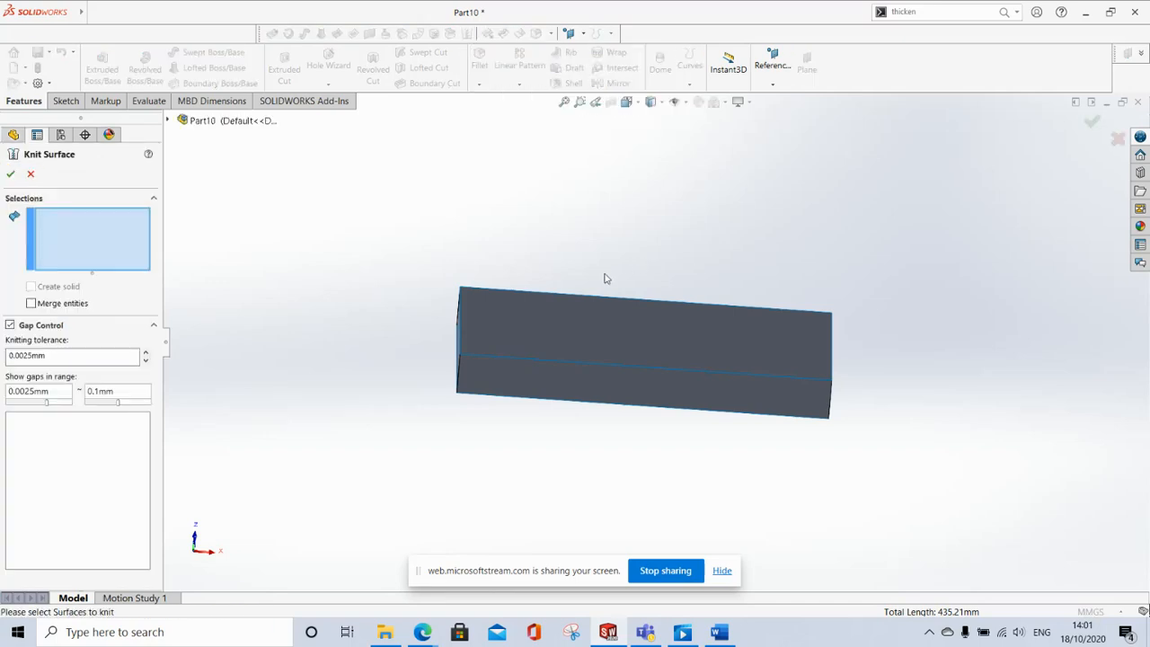
pyautogui.click(563, 326)
pyautogui.click(563, 397)
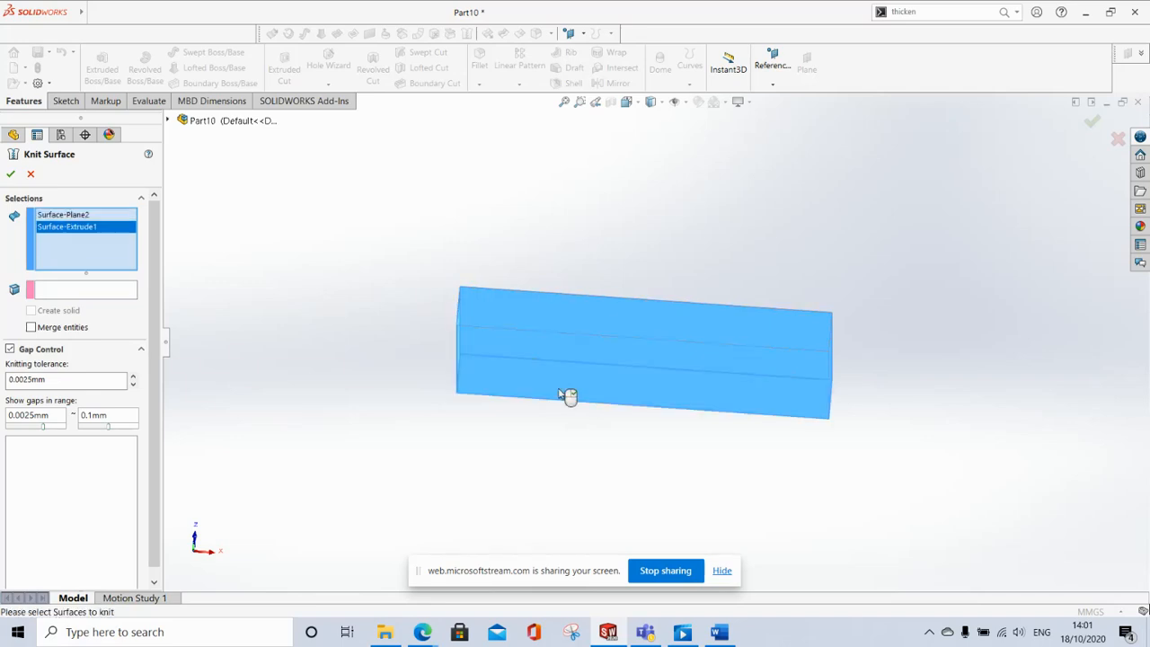
pyautogui.moveTo(590, 419); pyautogui.dragTo(408, 211, button='middle')
pyautogui.click(616, 325)
pyautogui.click(11, 174)
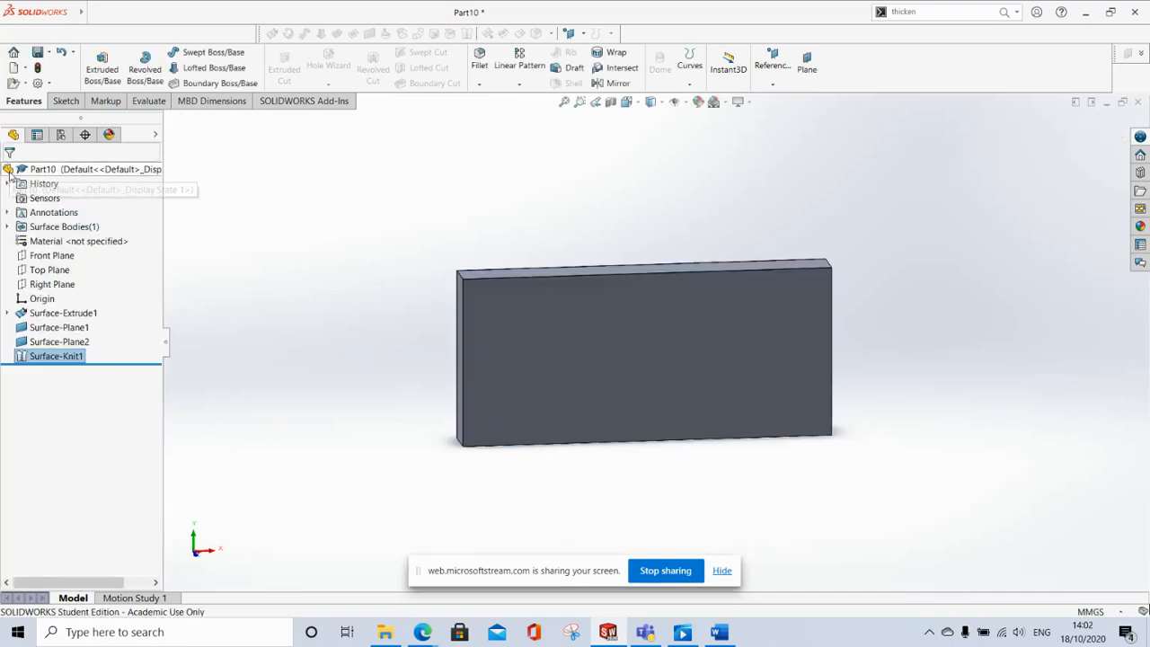
# - Section the knitted surface body on the Top Plane and inspect its interior
pyautogui.moveTo(467, 359); pyautogui.dragTo(820, 304, button='middle')
pyautogui.moveTo(821, 459); pyautogui.dragTo(643, 392, button='middle')
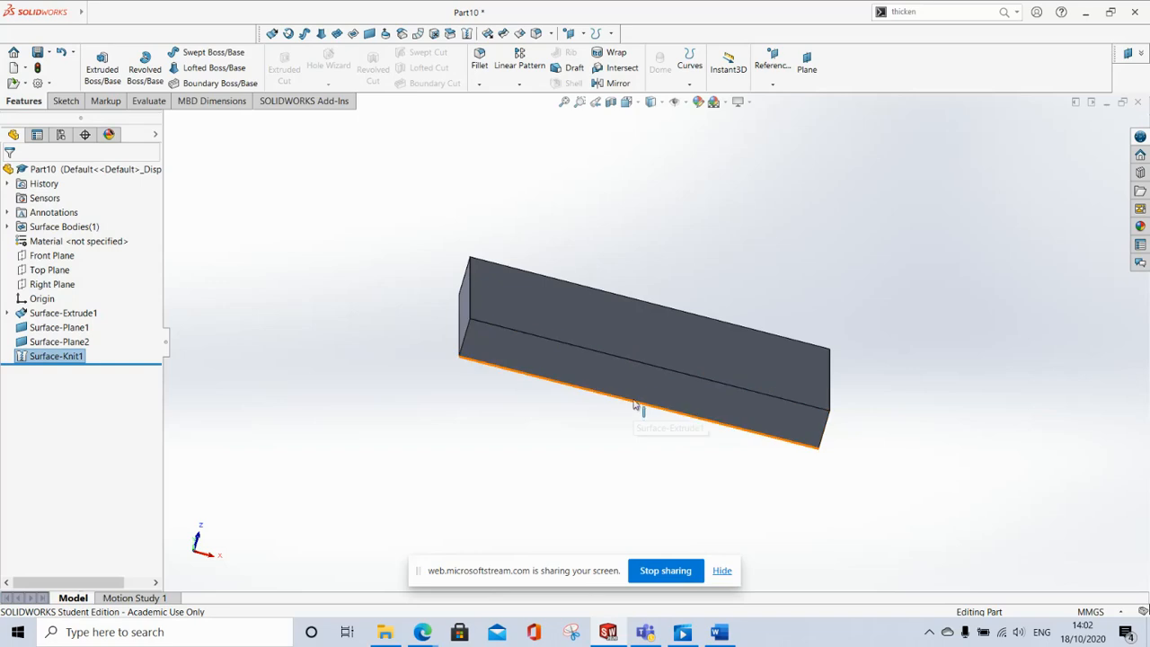
pyautogui.click(611, 102)
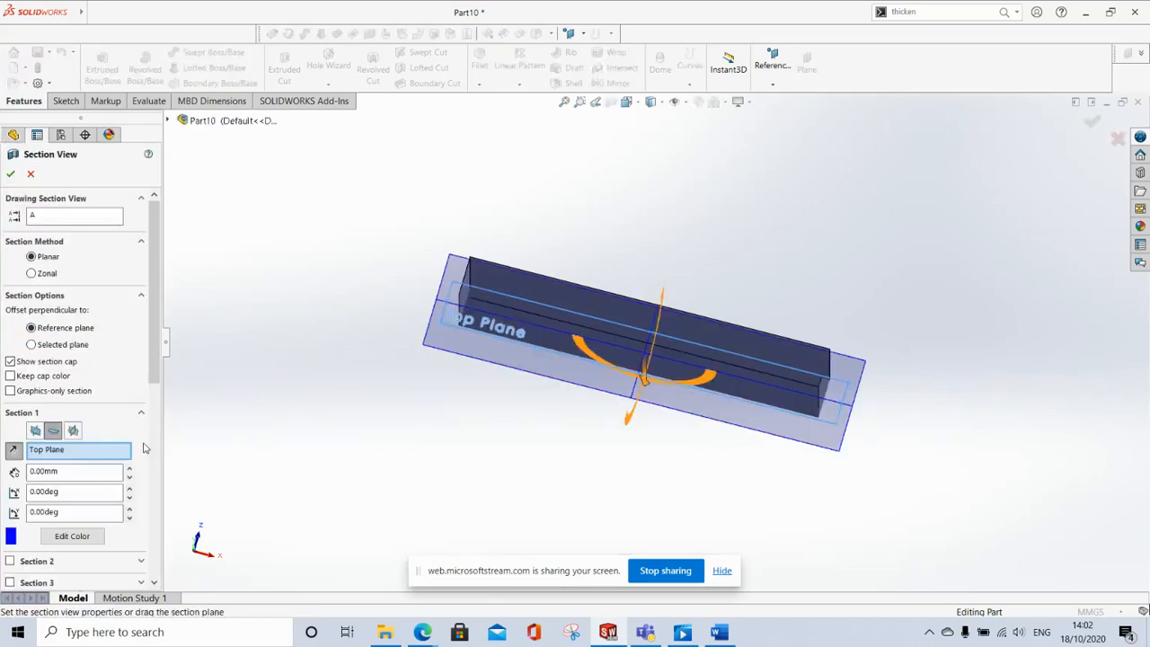
pyautogui.click(8, 173)
pyautogui.moveTo(634, 401); pyautogui.dragTo(579, 394, button='middle')
pyautogui.moveTo(836, 391); pyautogui.dragTo(909, 389, button='middle')
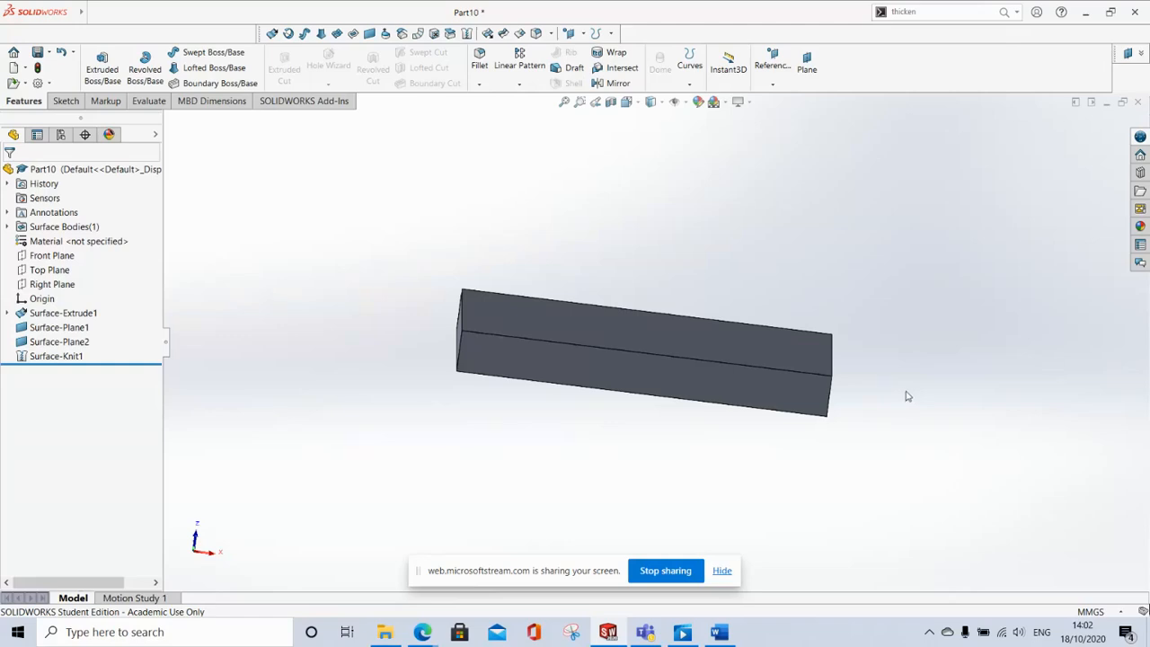
# - Try to thicken the knitted surface by 10 mm on both sides
pyautogui.click(938, 12)
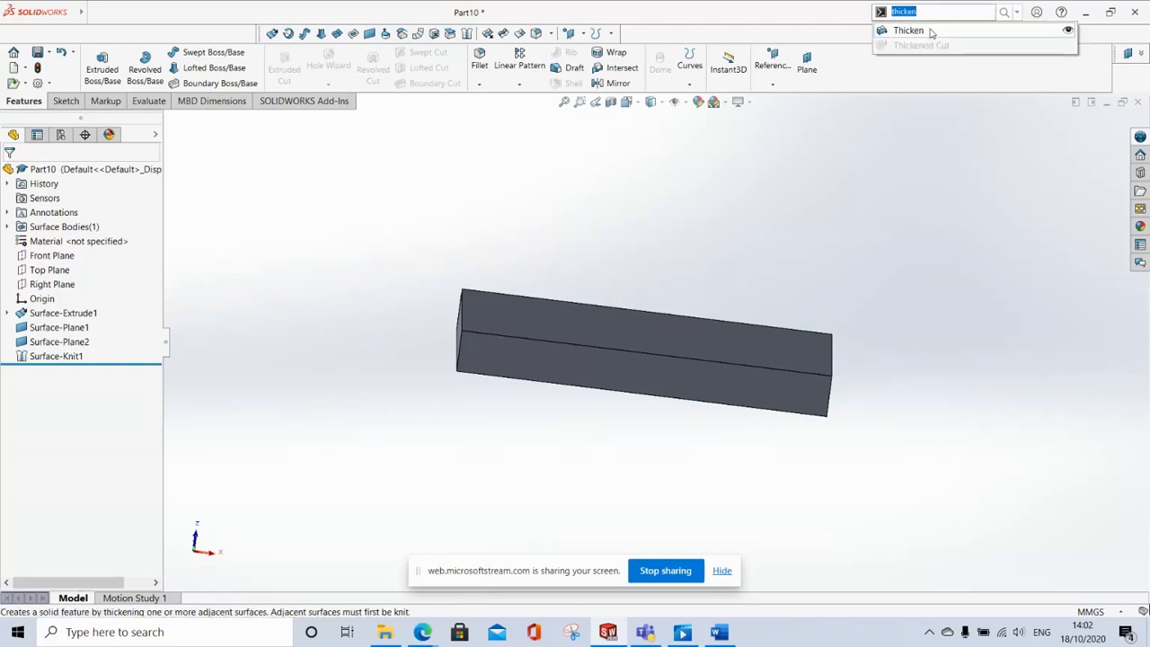
pyautogui.click(931, 31)
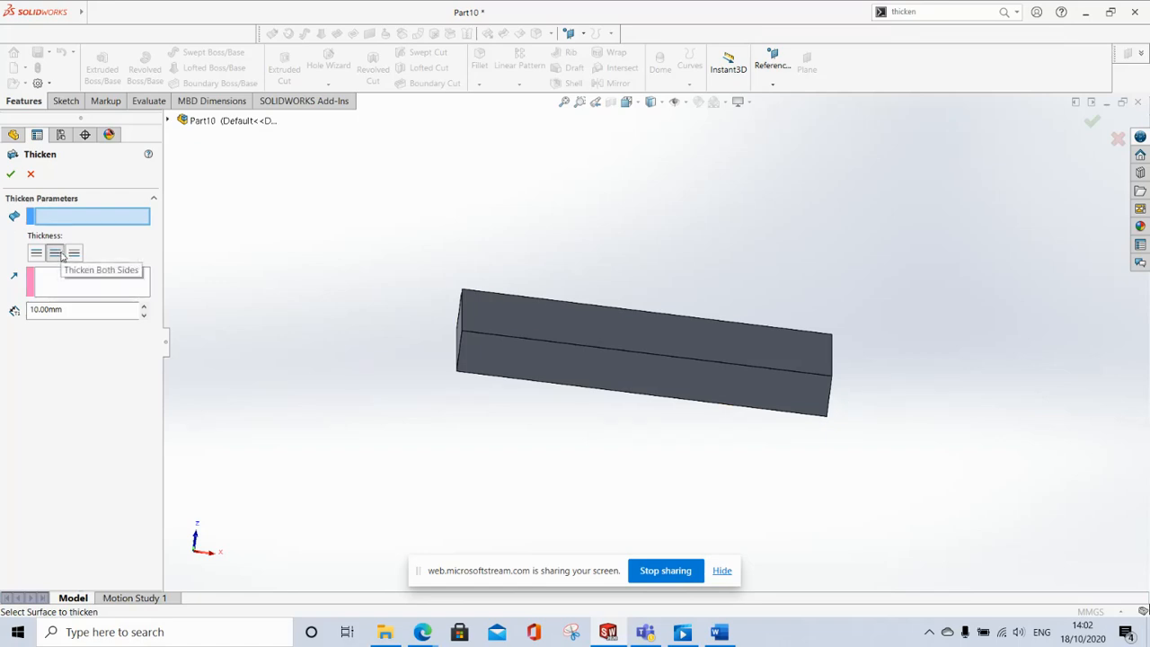
pyautogui.click(56, 254)
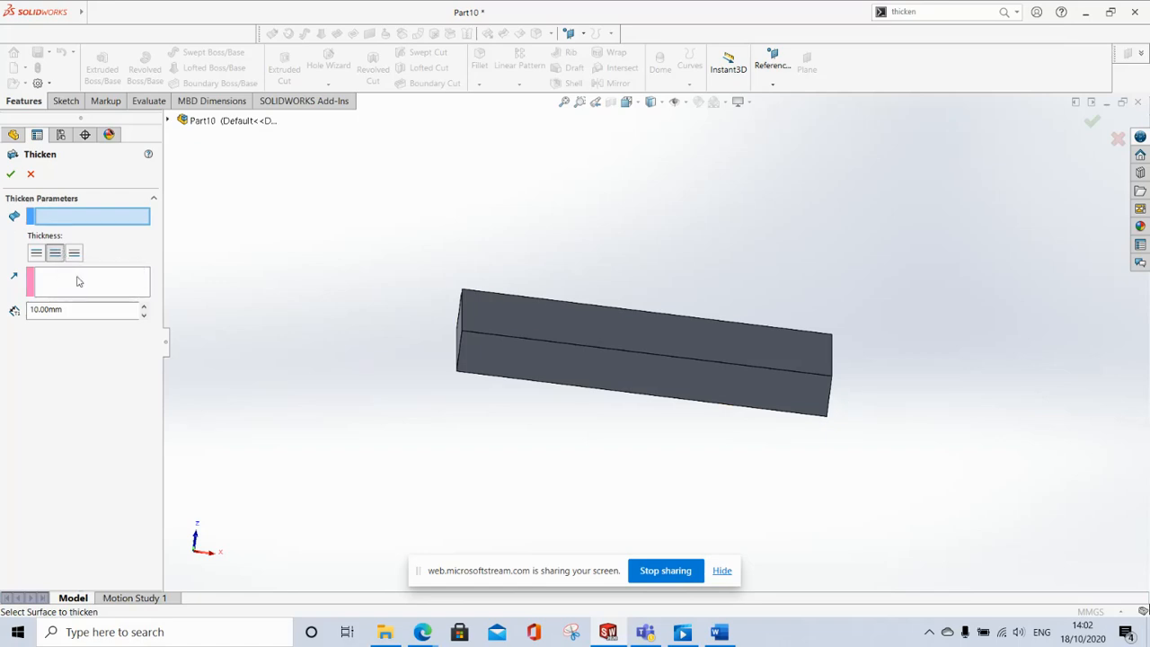
pyautogui.click(9, 175)
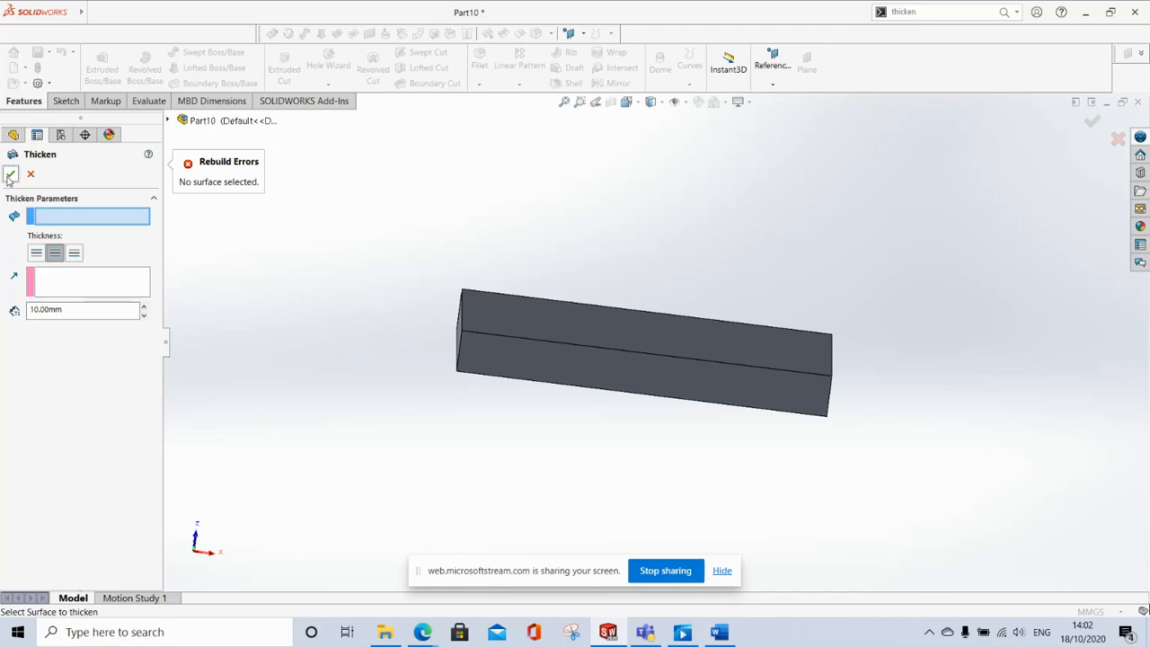
pyautogui.click(625, 338)
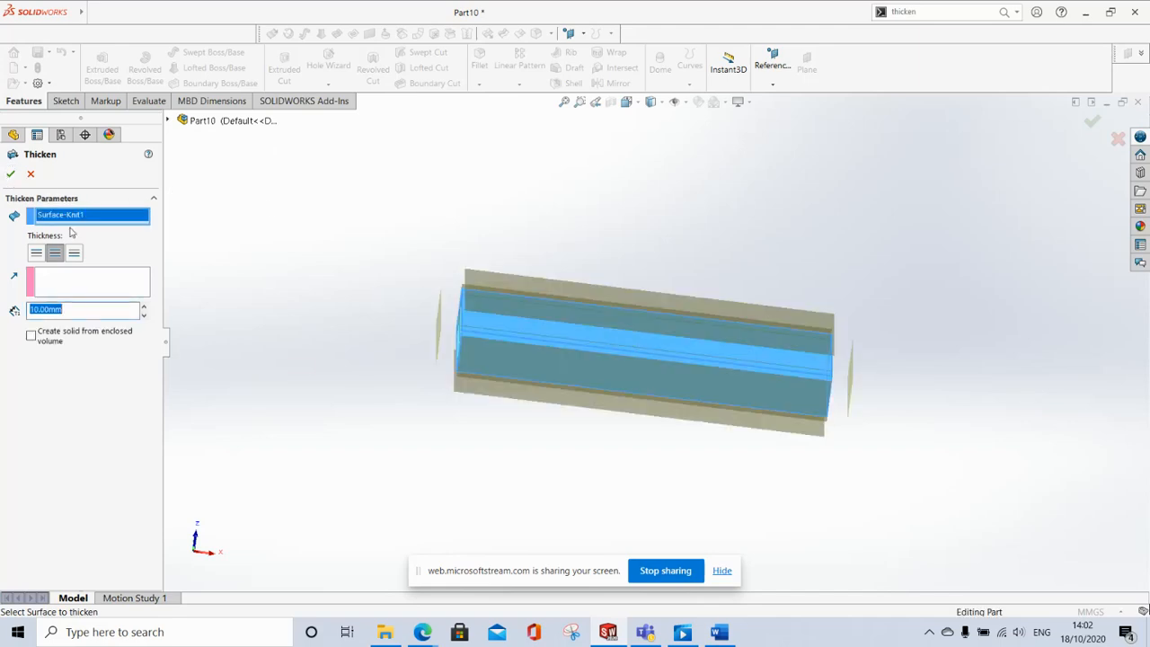
pyautogui.click(14, 177)
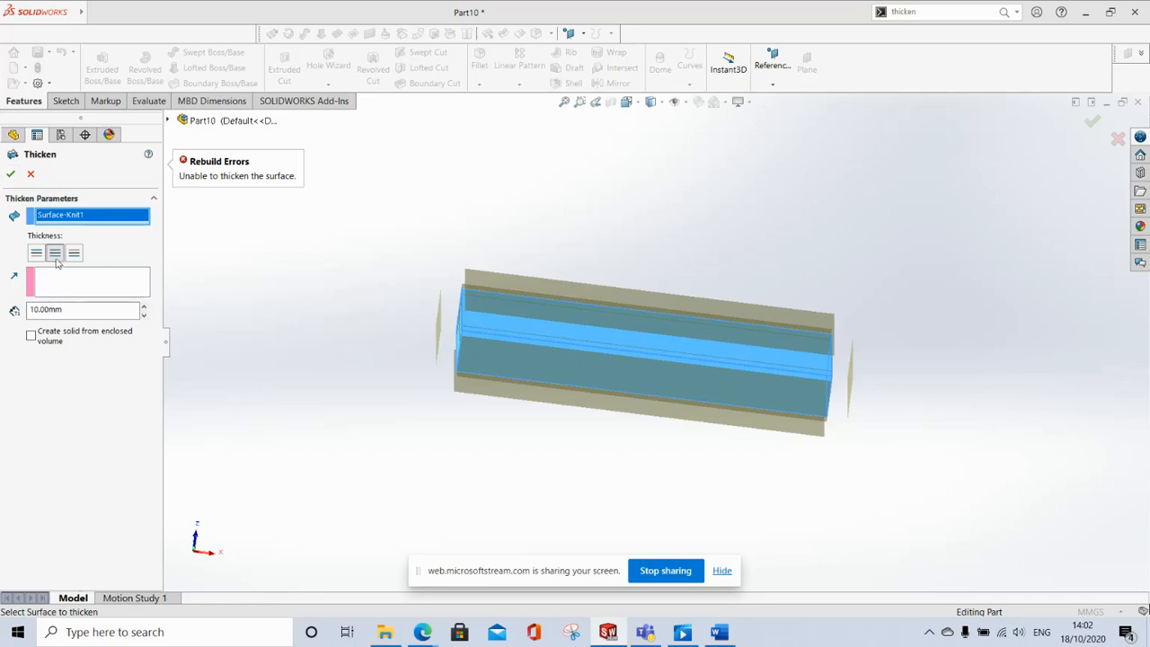
pyautogui.click(31, 174)
# - Thicken the knitted surface by 2 mm on both sides into a solid
pyautogui.moveTo(460, 361); pyautogui.dragTo(544, 329, button='middle')
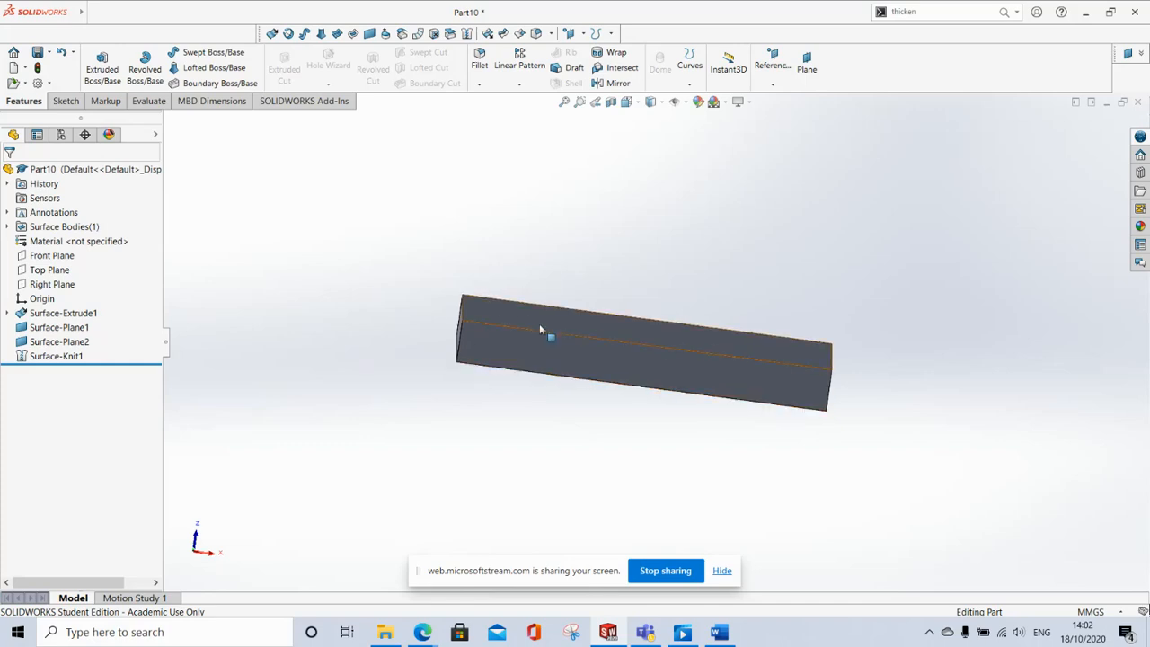
pyautogui.click(929, 12)
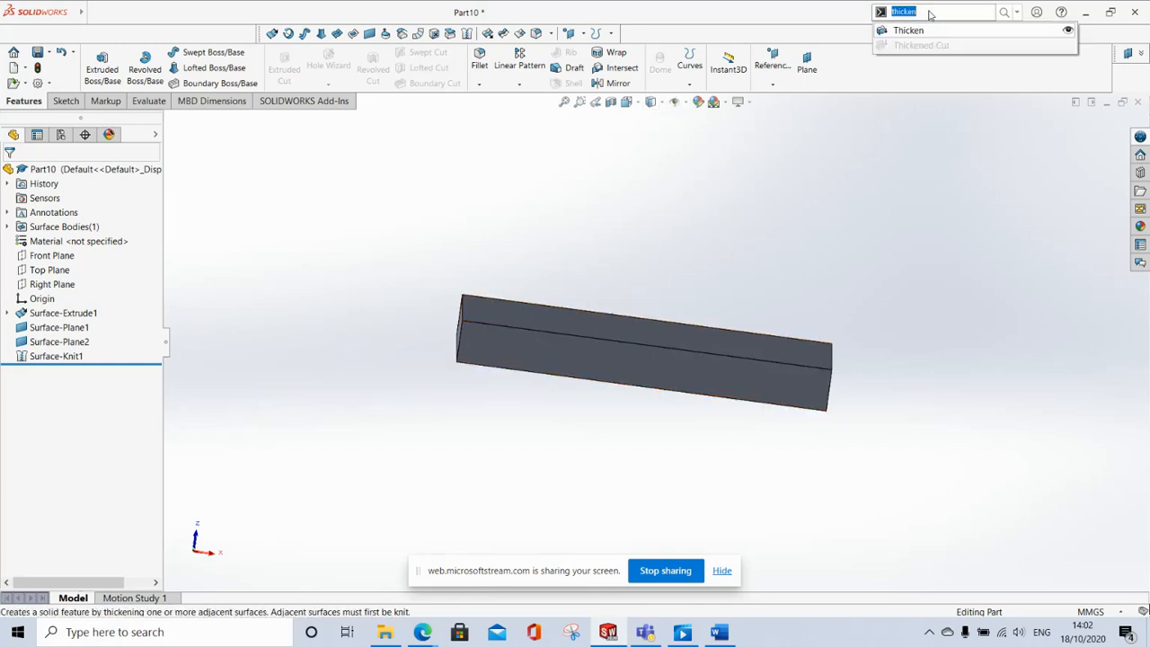
pyautogui.click(907, 31)
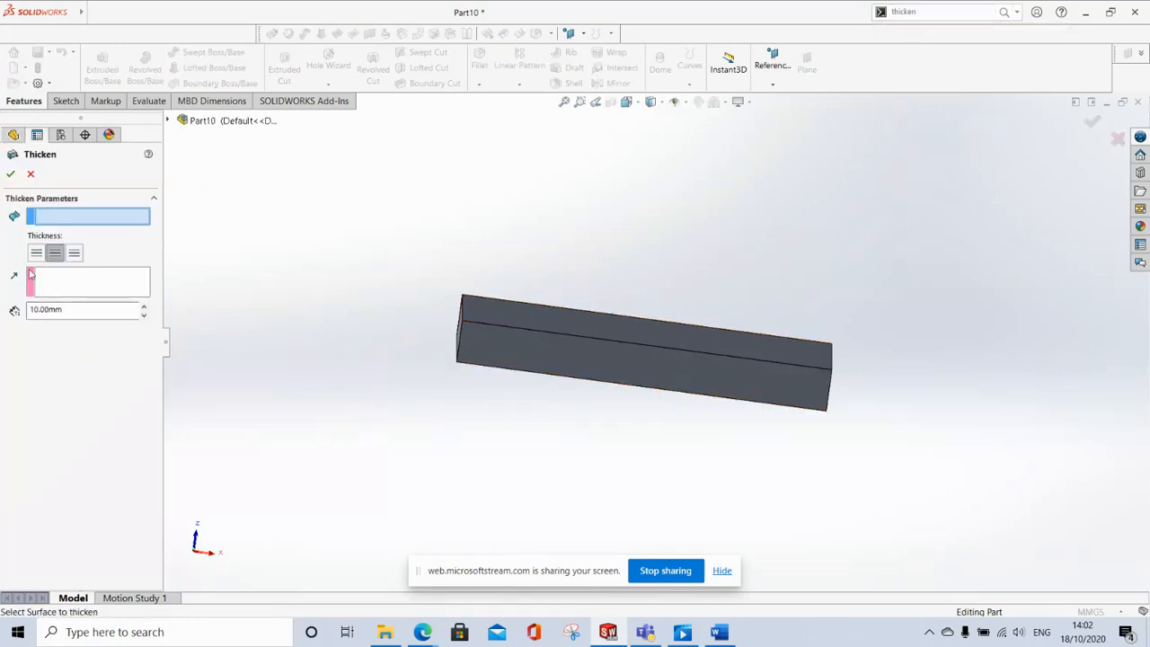
pyautogui.moveTo(65, 310); pyautogui.dragTo(2, 310)
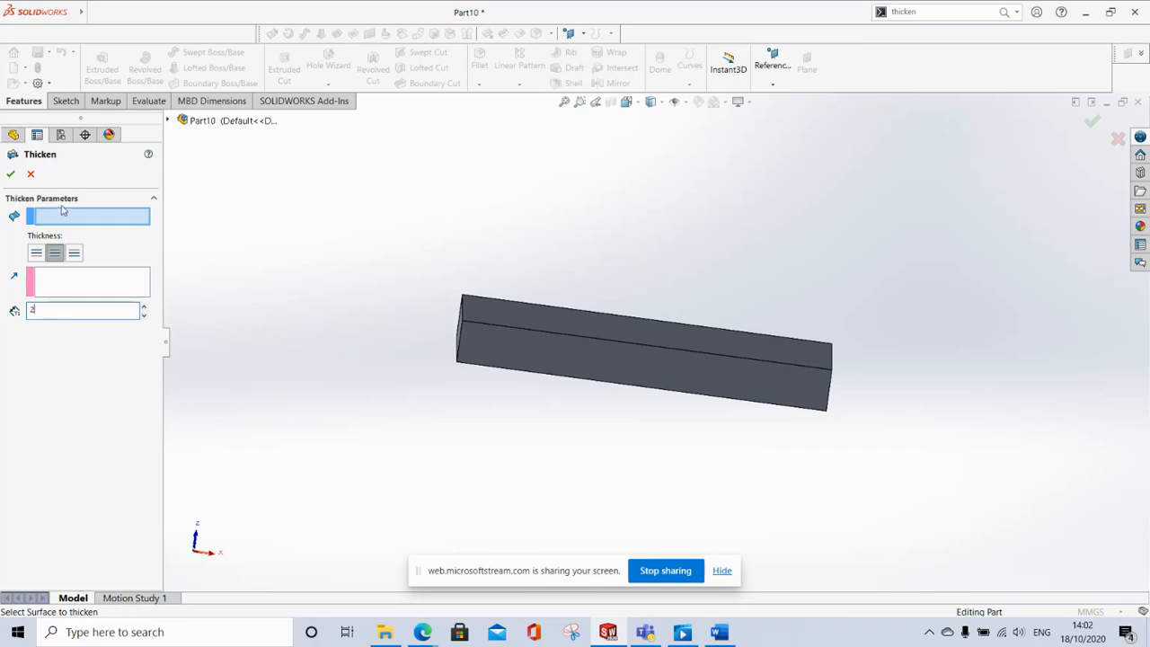
pyautogui.click(593, 332)
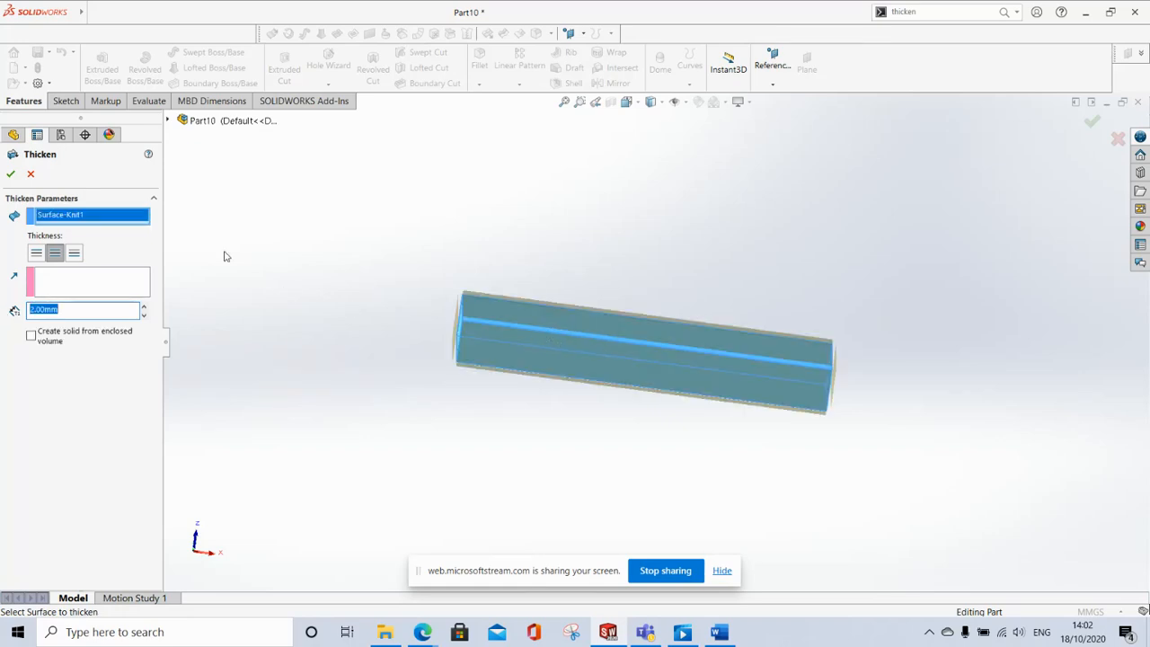
pyautogui.click(9, 176)
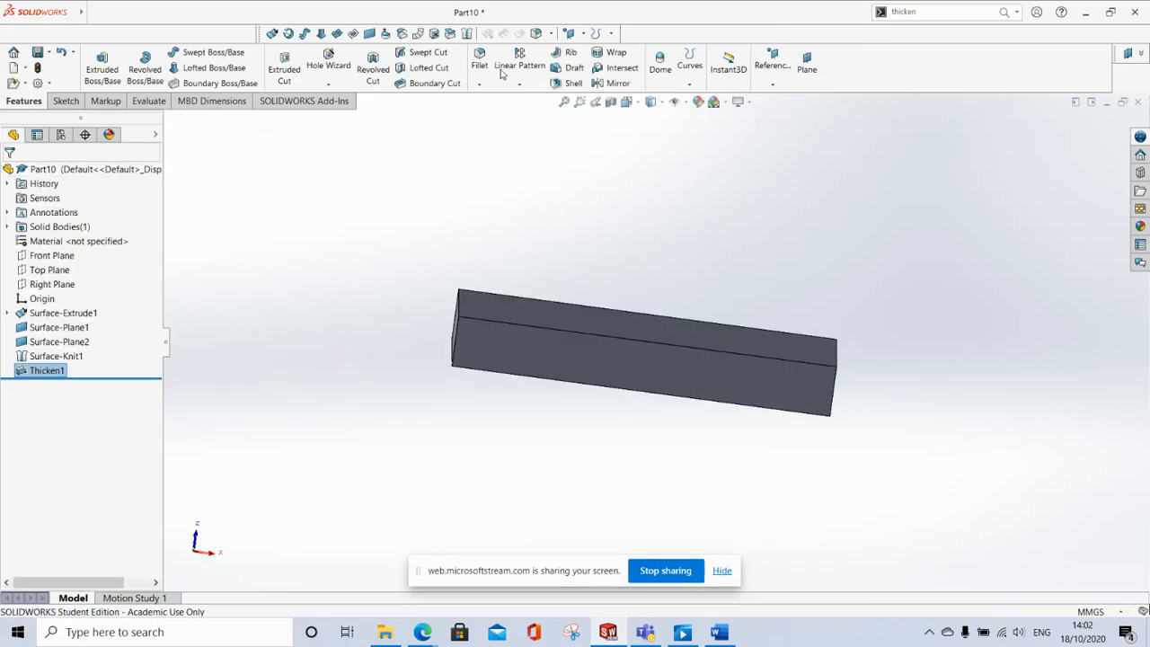
# - Cut the thickened box open with a Top Plane section view and examine its wall thickness
pyautogui.click(609, 101)
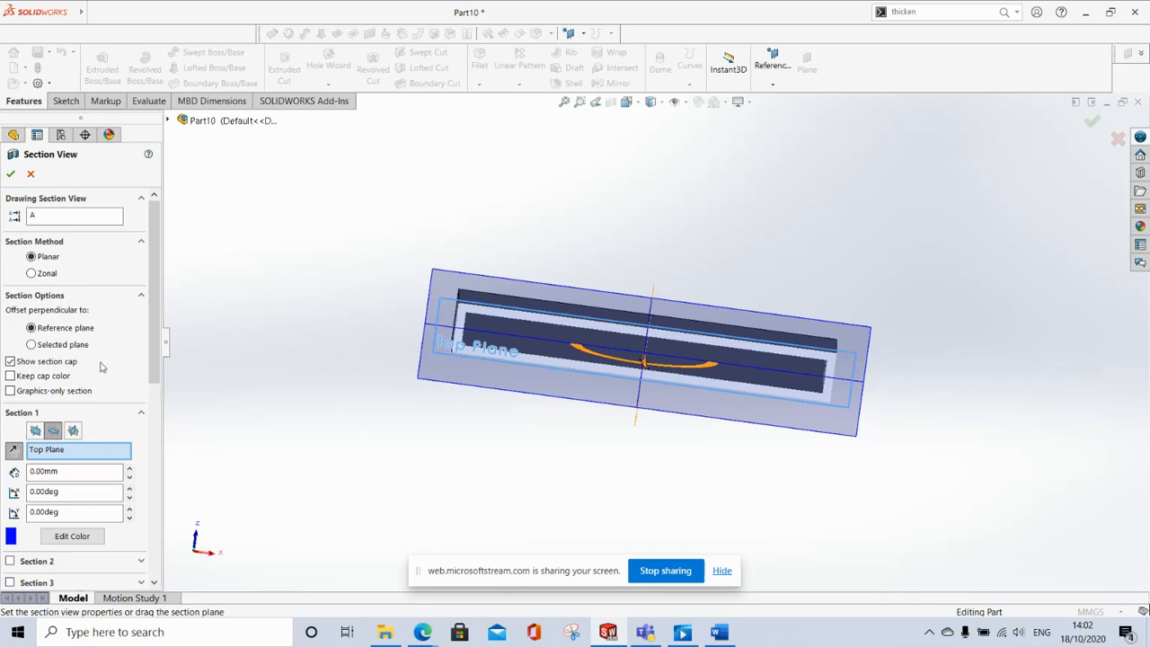
pyautogui.click(10, 176)
pyautogui.moveTo(719, 476); pyautogui.dragTo(655, 555, button='middle')
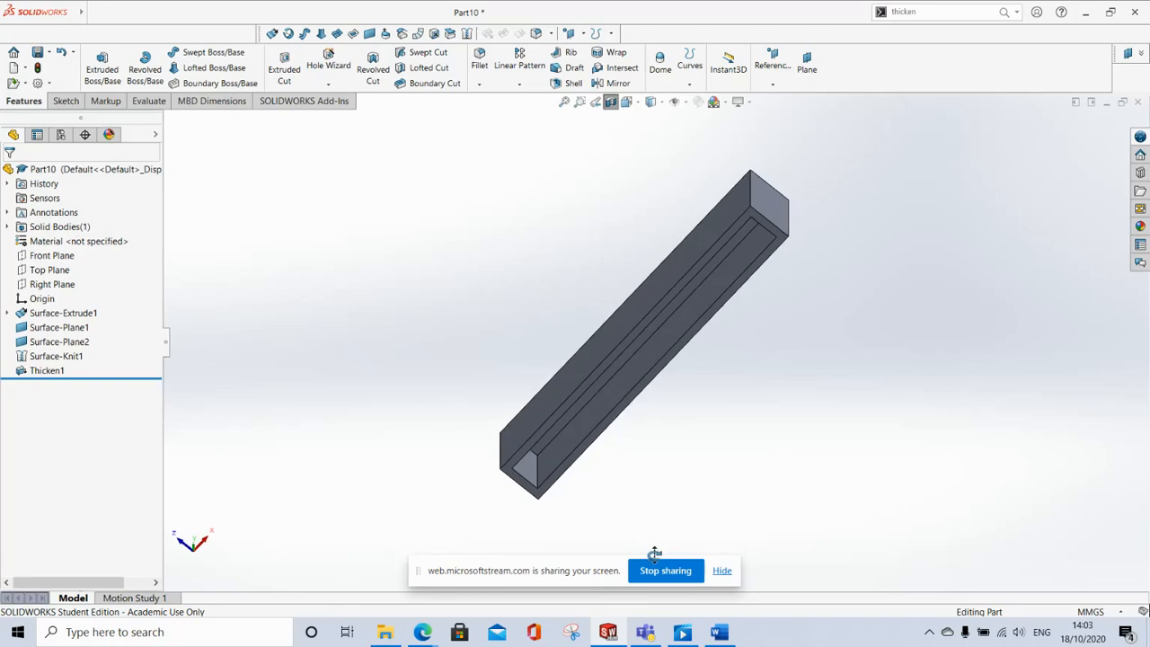
# - Edit the thicken feature to create a solid from the enclosed volume of the knitted surface
pyautogui.moveTo(734, 444); pyautogui.dragTo(791, 439, button='middle')
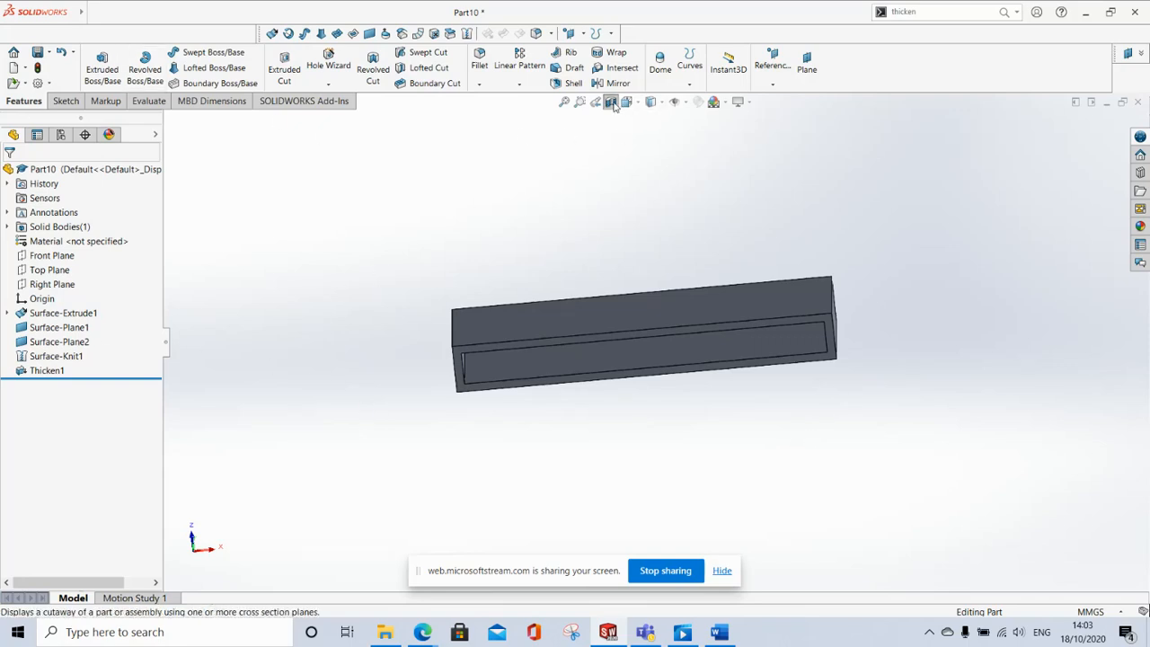
pyautogui.rightClick(54, 371)
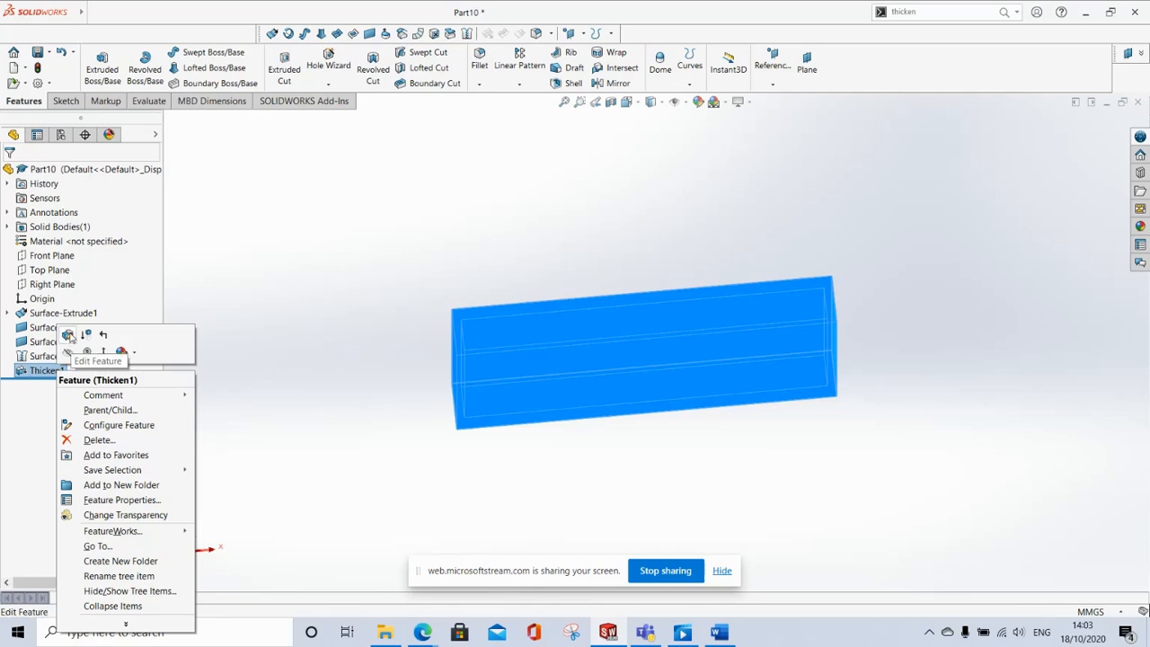
pyautogui.click(68, 334)
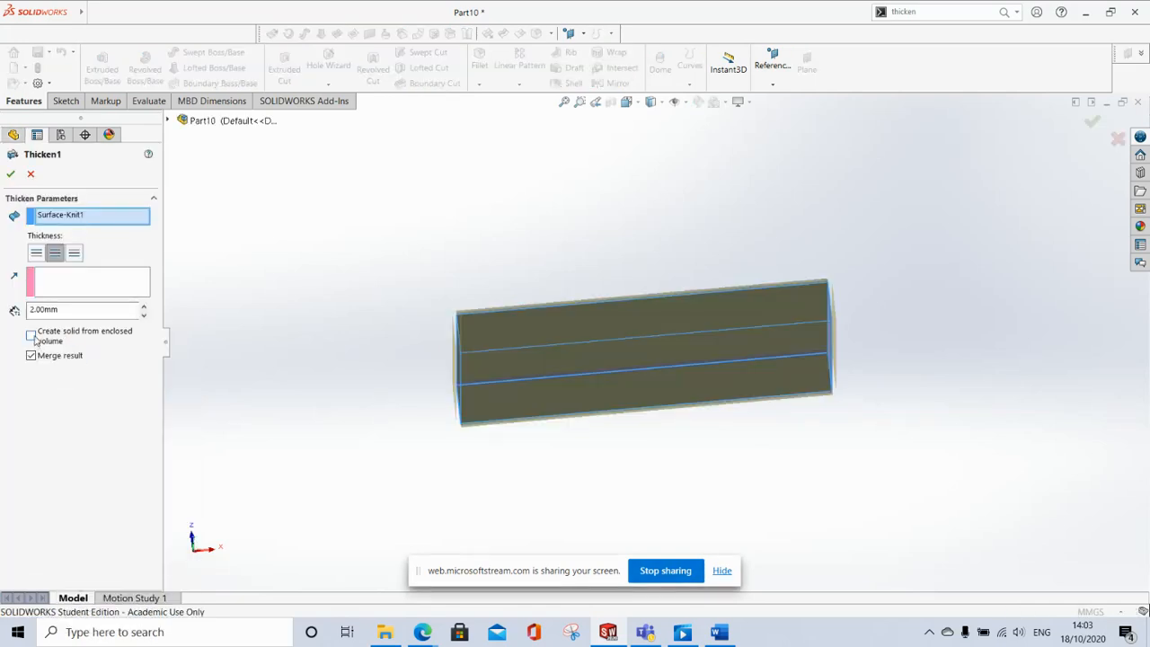
pyautogui.click(32, 336)
pyautogui.click(10, 175)
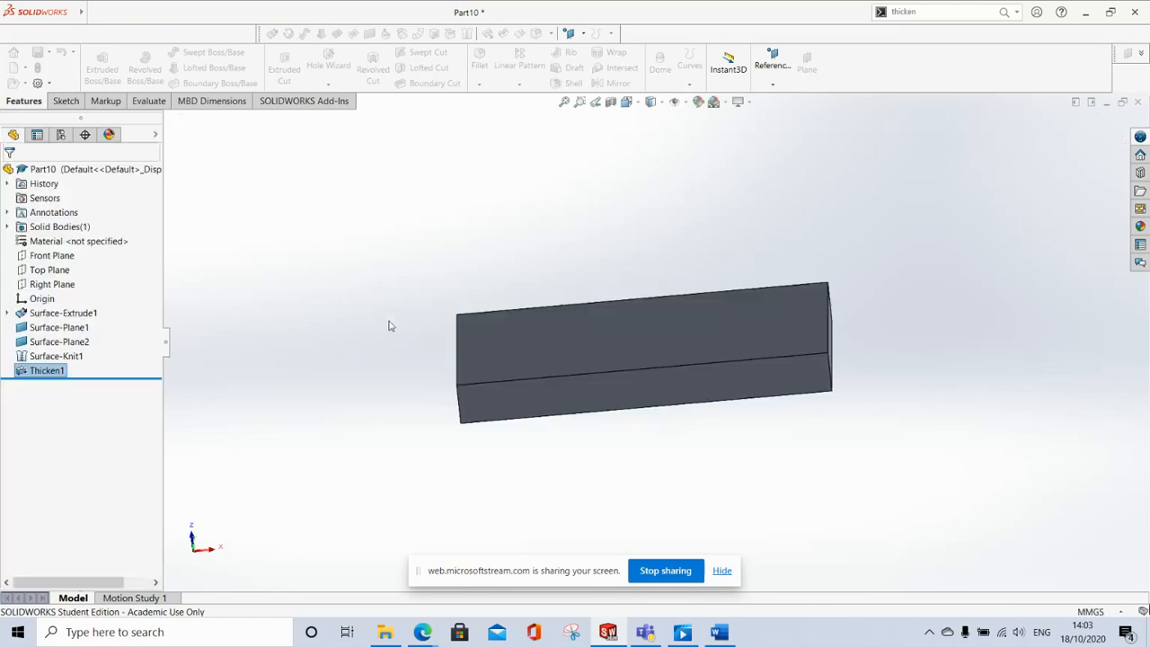
# - Section the filled box on the Top Plane and inspect its interior from several angles
pyautogui.click(611, 100)
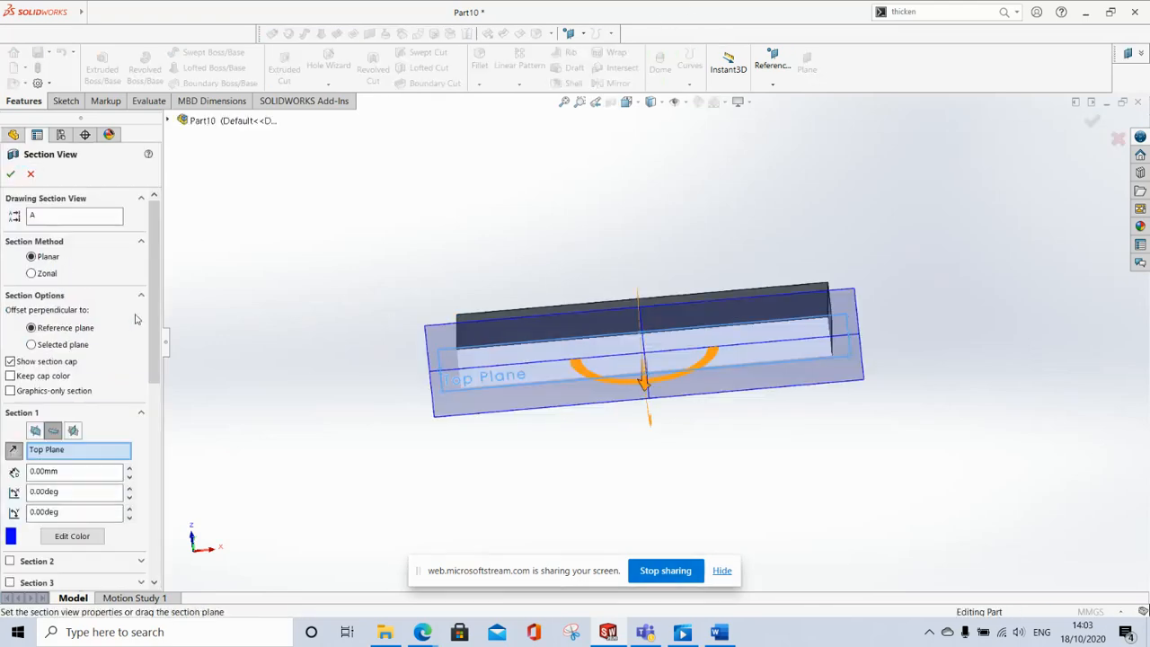
pyautogui.click(10, 173)
pyautogui.moveTo(347, 396); pyautogui.dragTo(369, 357, button='middle')
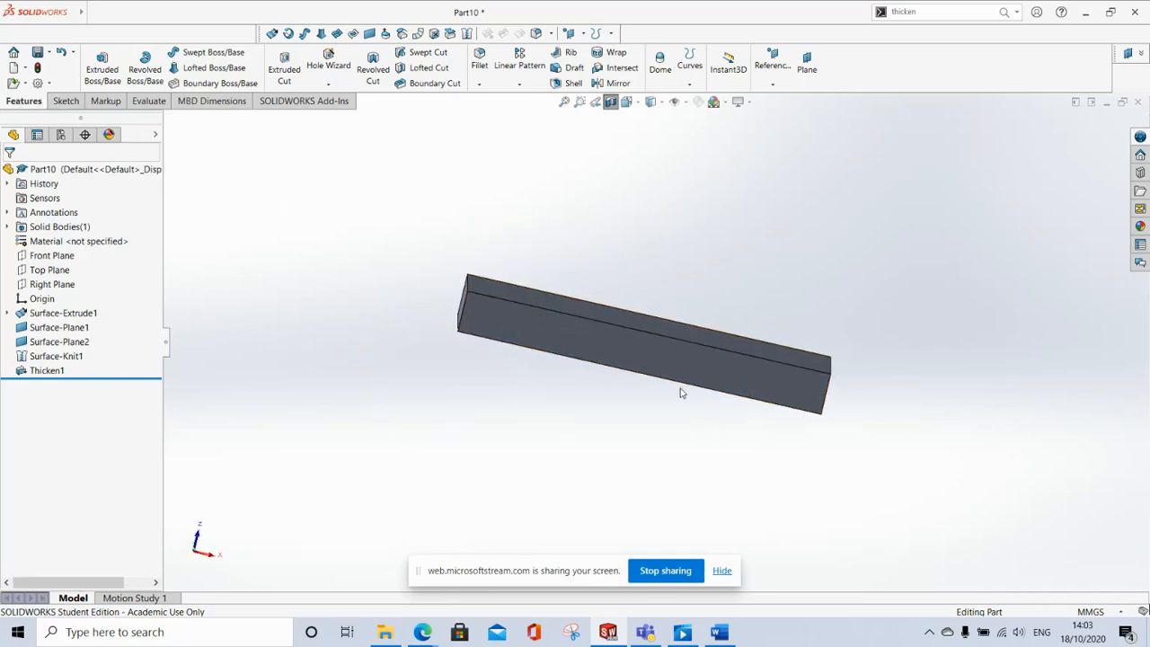
pyautogui.moveTo(693, 431); pyautogui.dragTo(675, 453, button='middle')
# - Disable creating a solid from the enclosed volume in the thicken feature and examine the hollow box
pyautogui.rightClick(45, 370)
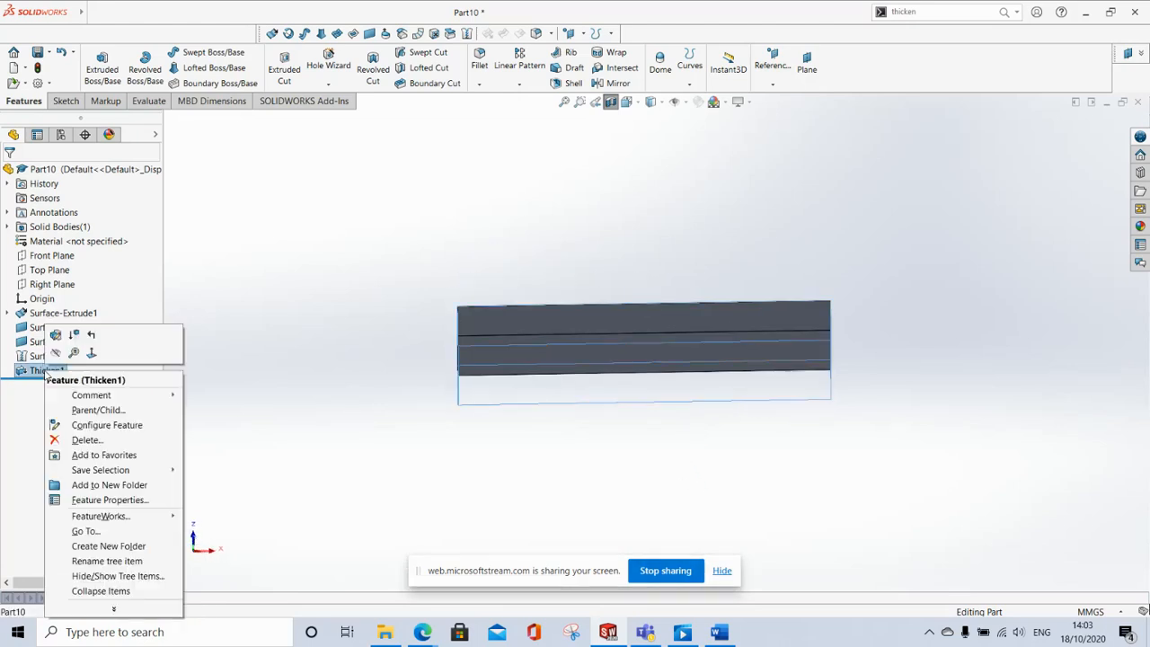
pyautogui.click(56, 335)
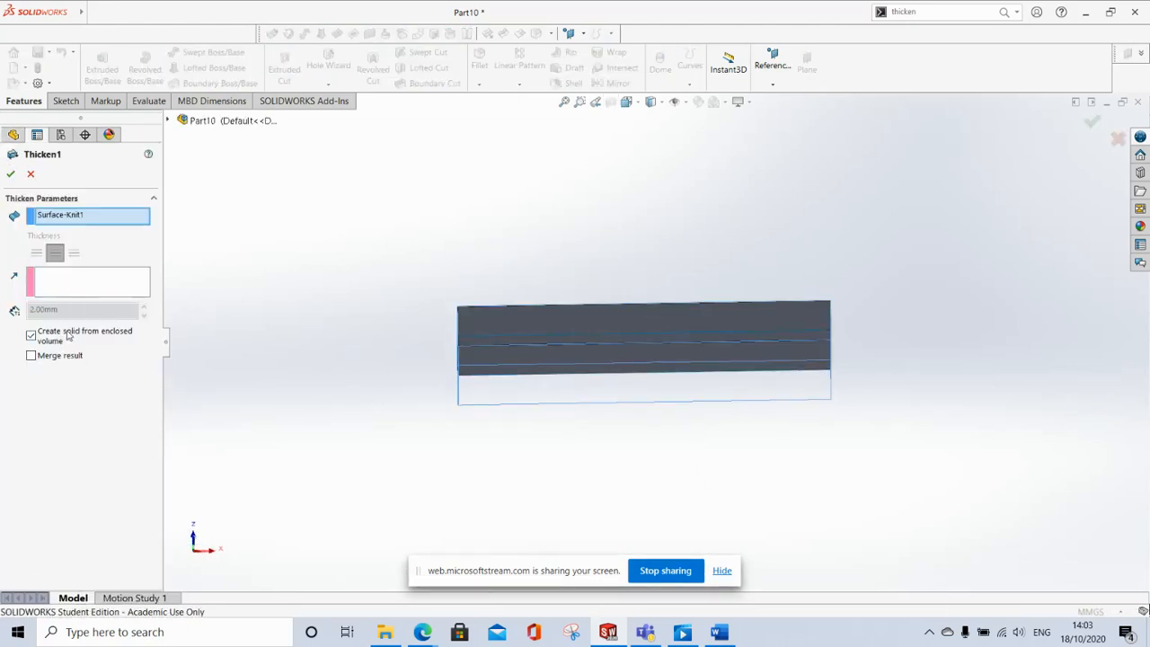
pyautogui.click(31, 335)
pyautogui.click(10, 174)
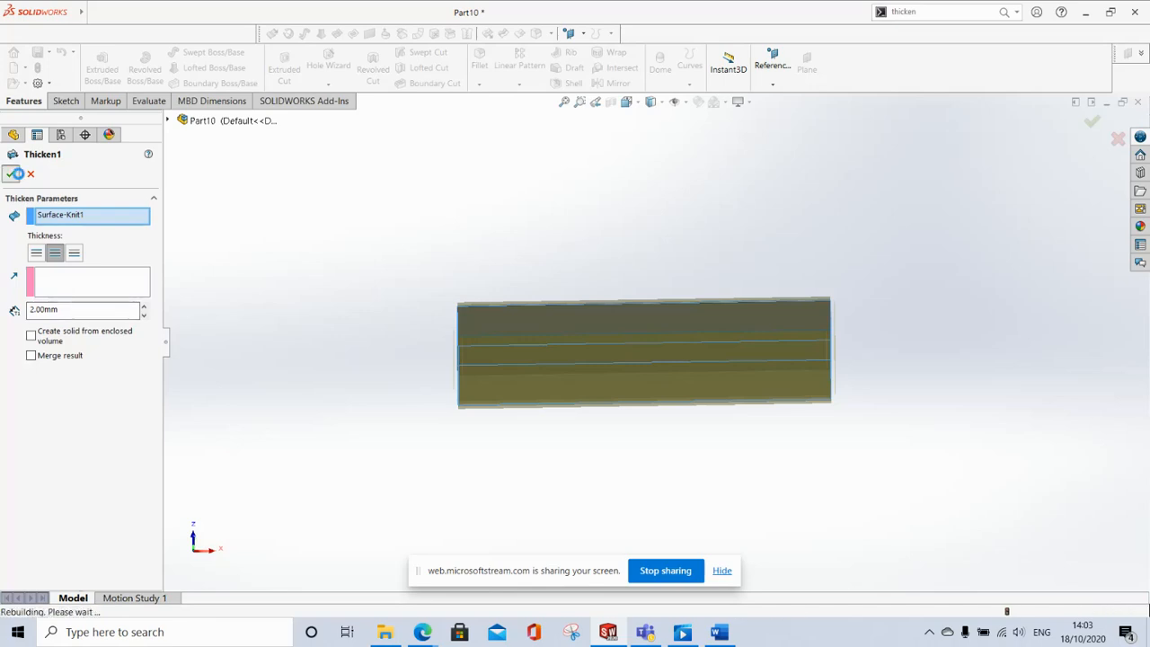
pyautogui.moveTo(365, 405); pyautogui.dragTo(382, 351, button='middle')
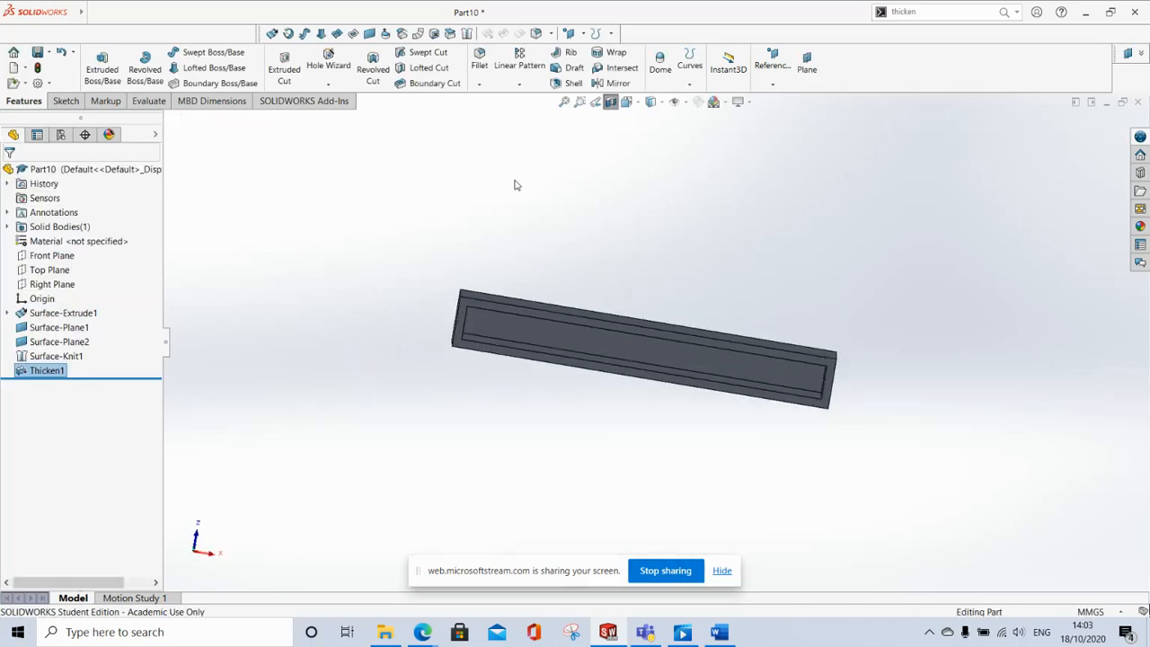
pyautogui.moveTo(876, 346); pyautogui.dragTo(867, 504, button='middle')
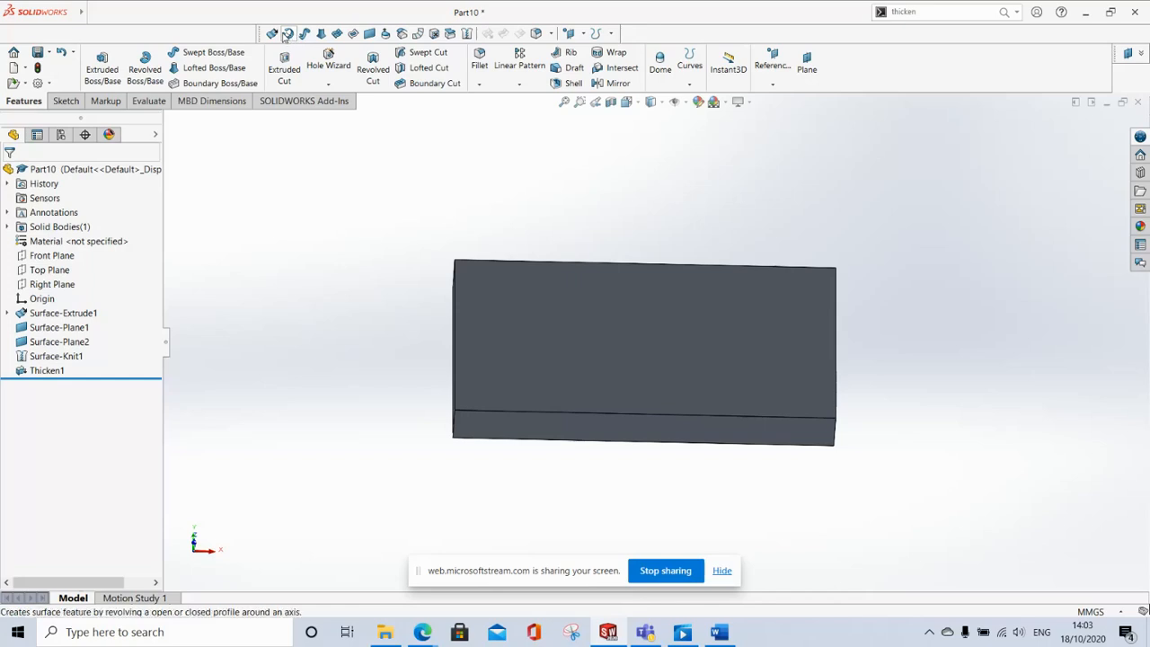